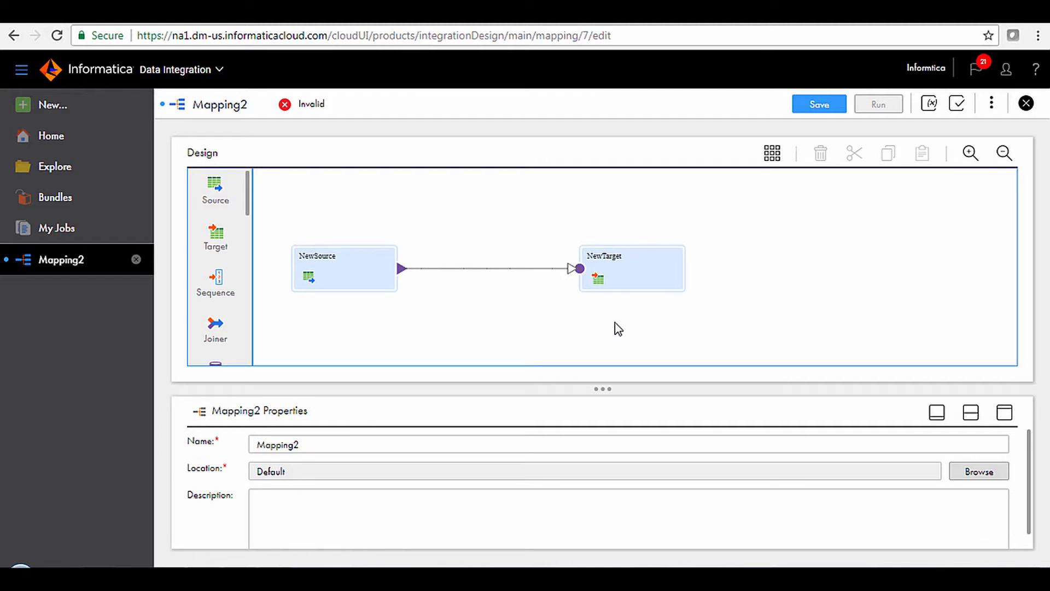
# Rename the mapping as m_MacroDateFormat
pyautogui.doubleClick(353, 443)
pyautogui.write('m_MacroDateFormat')
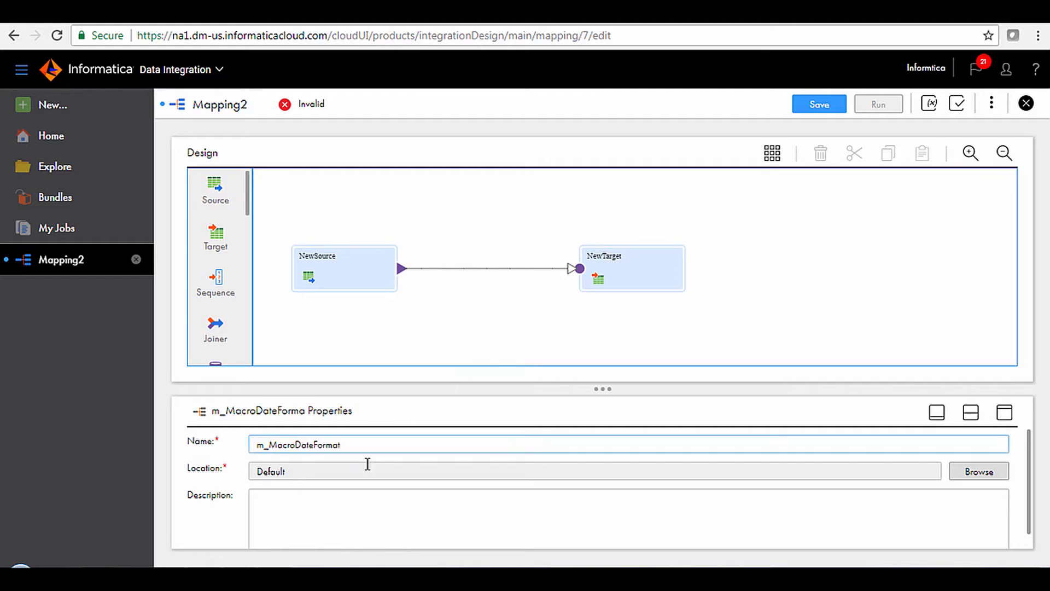
pyautogui.click(367, 461)
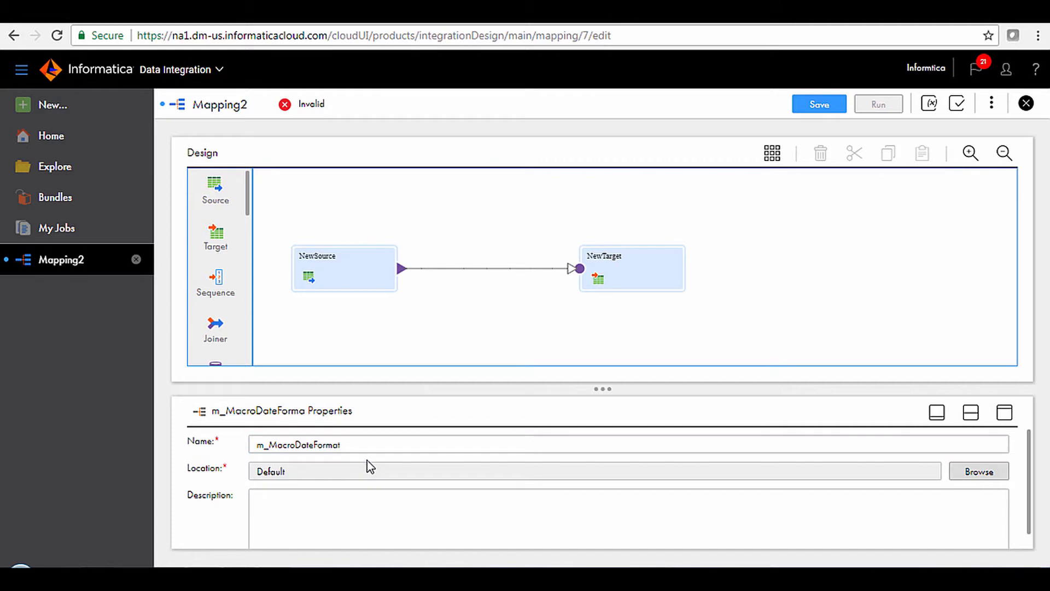
# Rename the NewSource transformation as Source
pyautogui.click(354, 286)
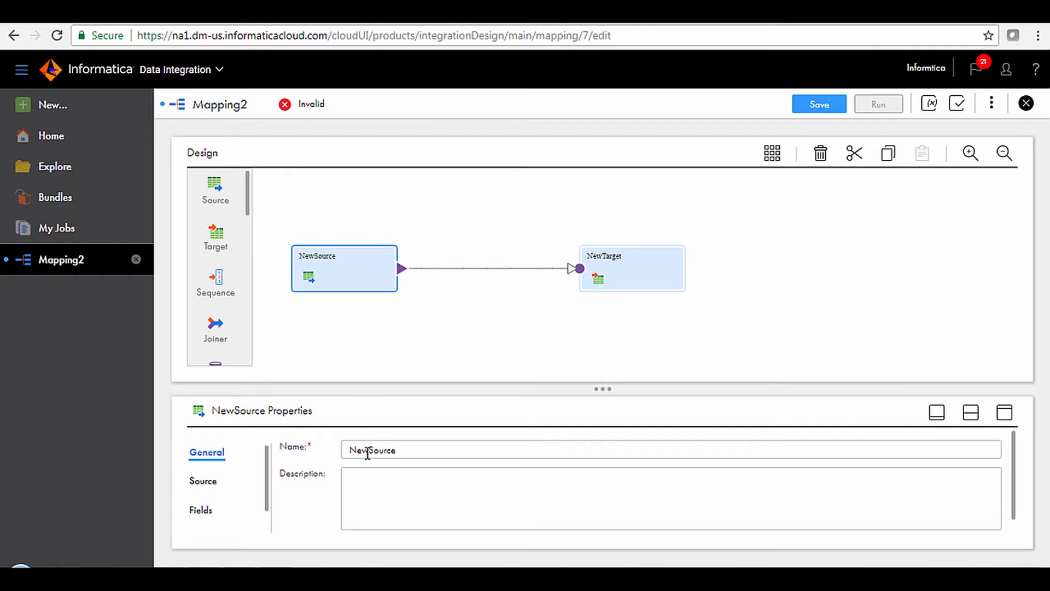
pyautogui.moveTo(367, 453); pyautogui.dragTo(342, 455)
pyautogui.press('BackSpace')
# Create an input parameter named ParSrcCon for the source's connection
pyautogui.click(220, 484)
pyautogui.click(214, 484)
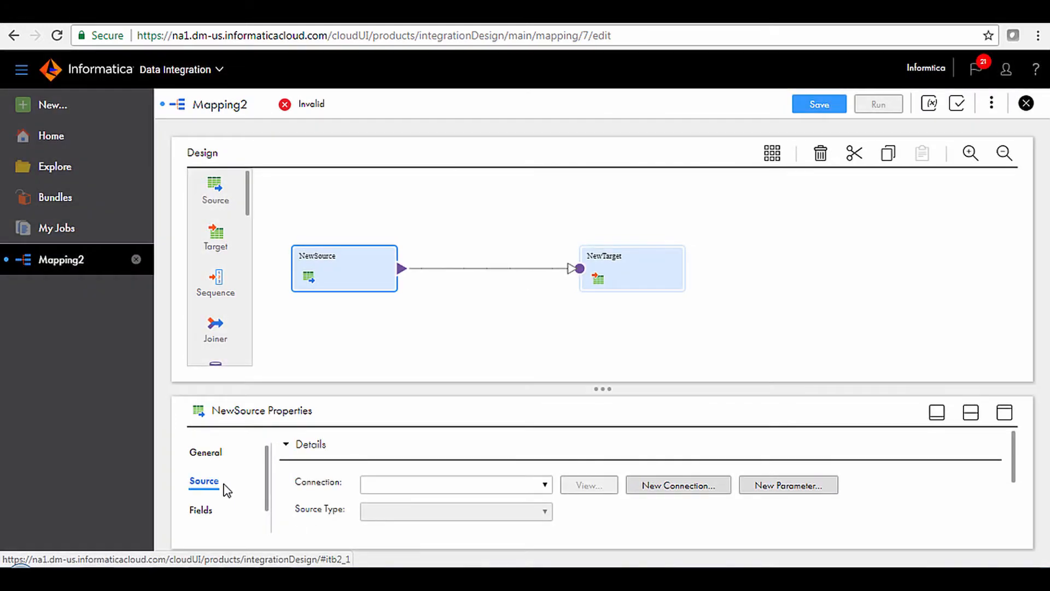
pyautogui.click(767, 493)
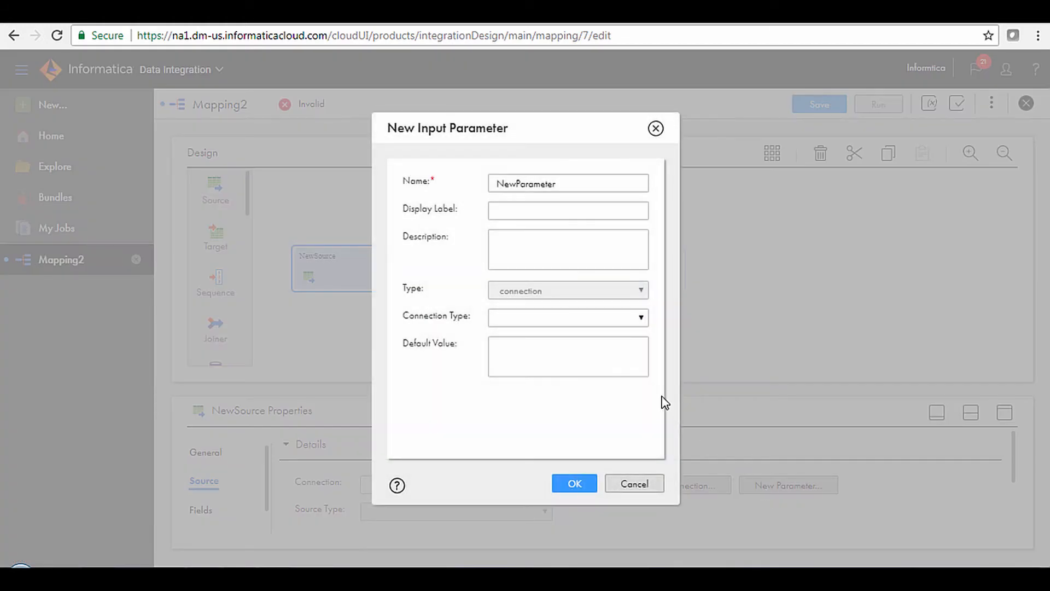
pyautogui.moveTo(597, 187); pyautogui.dragTo(480, 192)
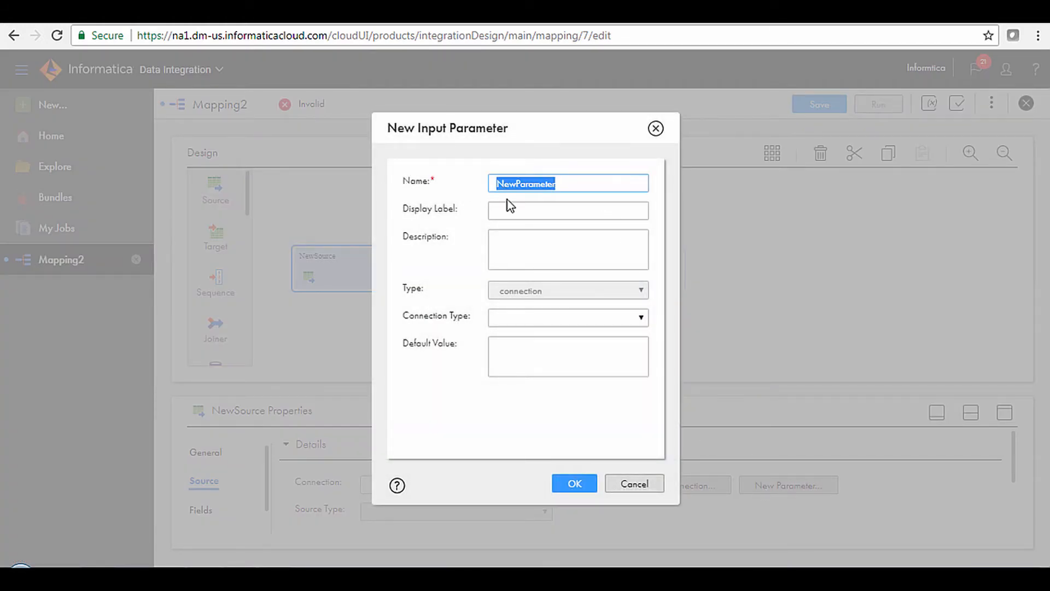
pyautogui.write('ParSrcCon')
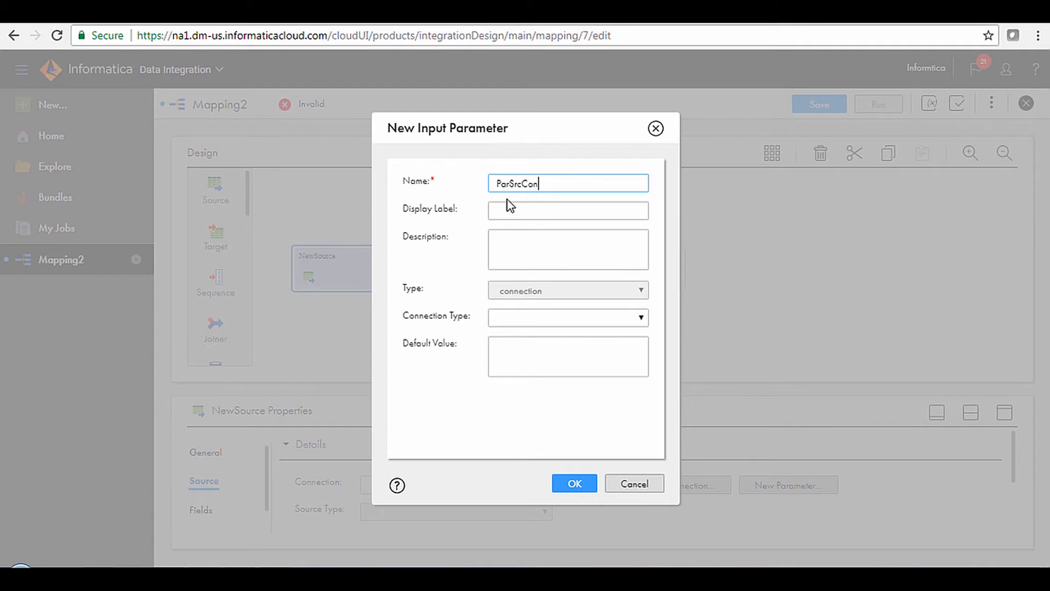
pyautogui.click(566, 480)
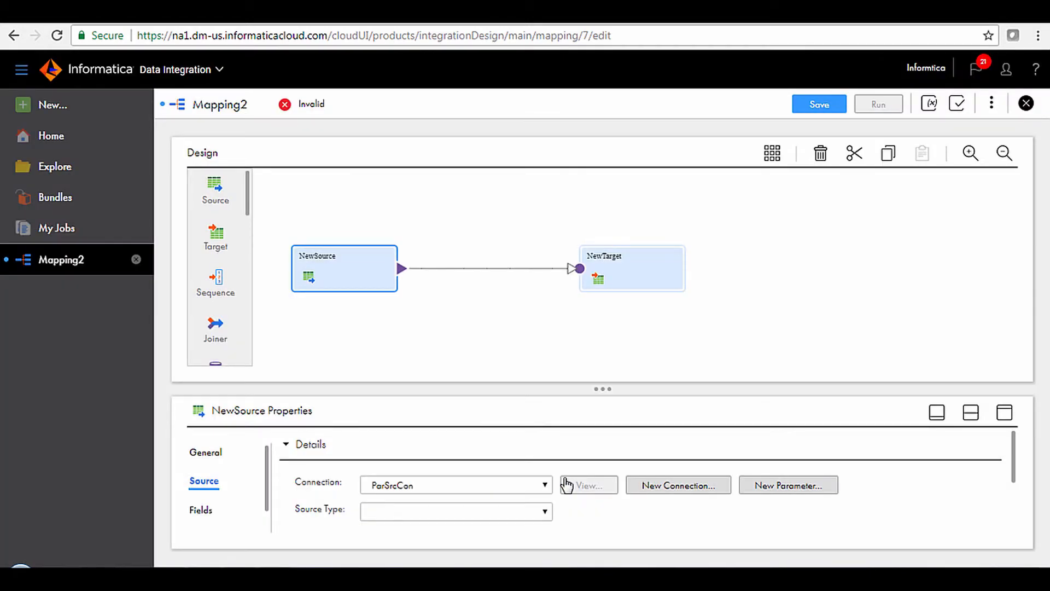
# Set the source type to Parameter and create a data object parameter named ParSrcObj for it
pyautogui.click(497, 517)
pyautogui.click(480, 555)
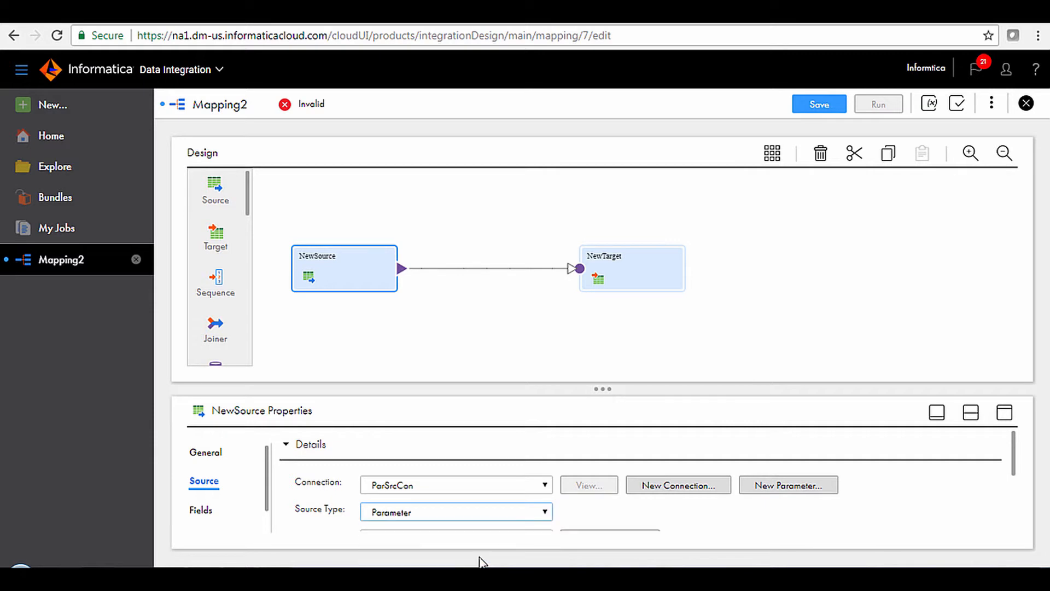
pyautogui.moveTo(602, 388); pyautogui.dragTo(602, 346)
pyautogui.click(595, 498)
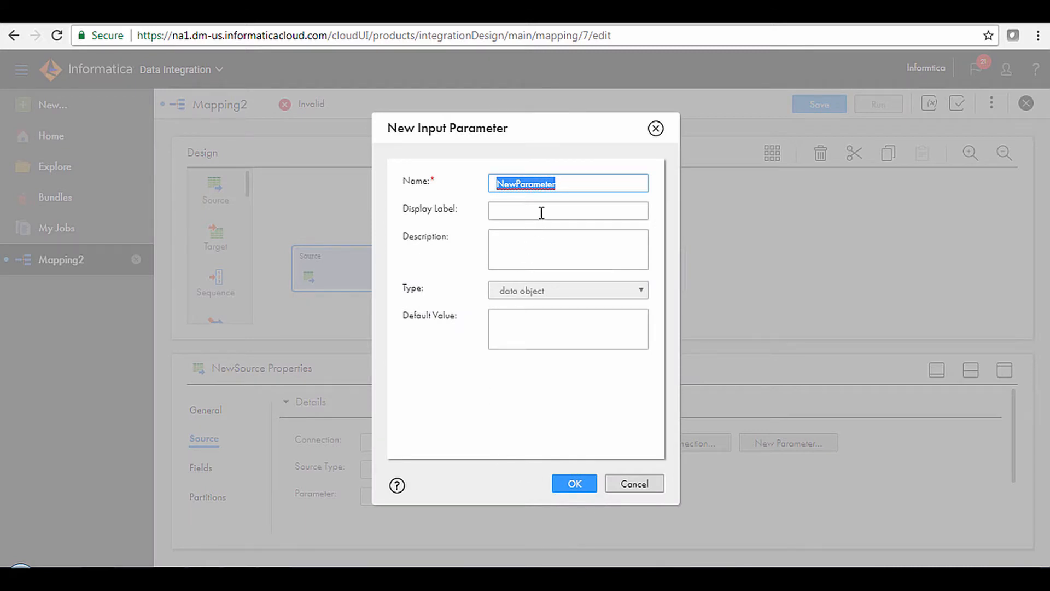
pyautogui.write('ParSr')
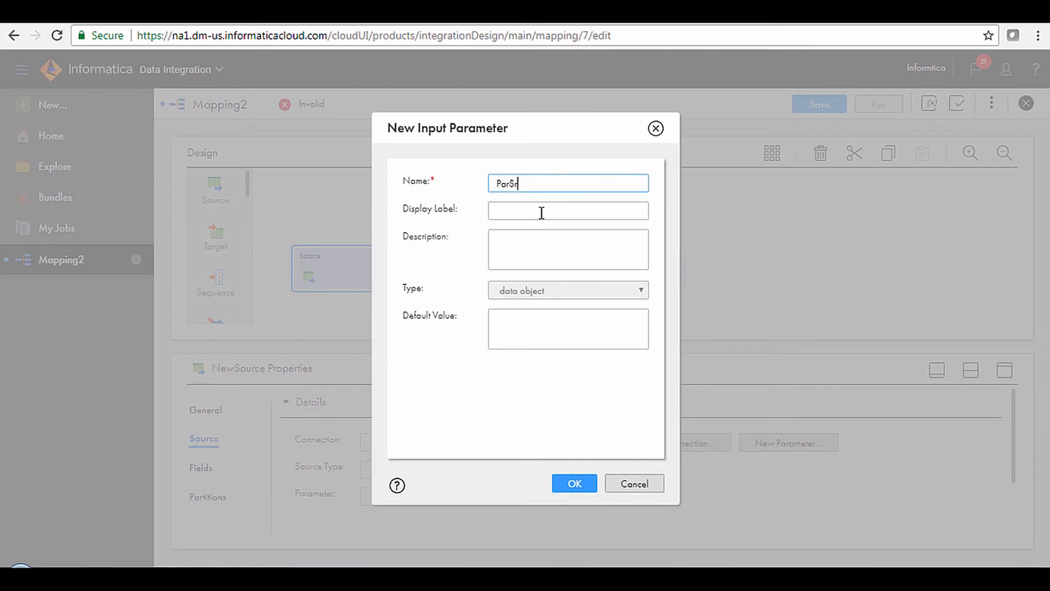
pyautogui.write('cObj')
pyautogui.click(567, 484)
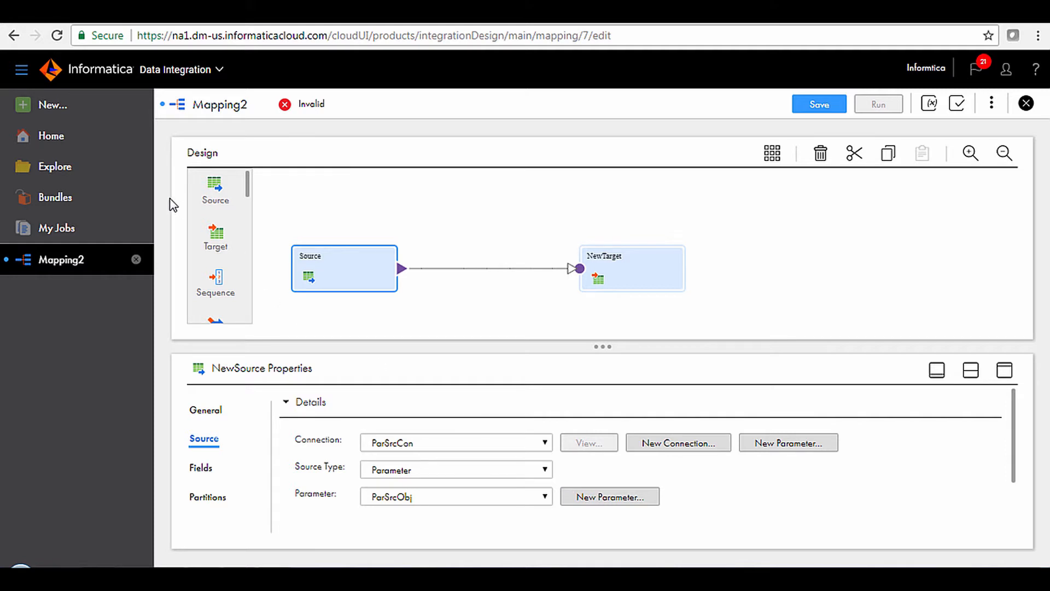
# Insert an Expression transformation between the source and the target and name it MacroExpression
pyautogui.scroll(-3, 216, 232)
pyautogui.moveTo(219, 284); pyautogui.dragTo(431, 254)
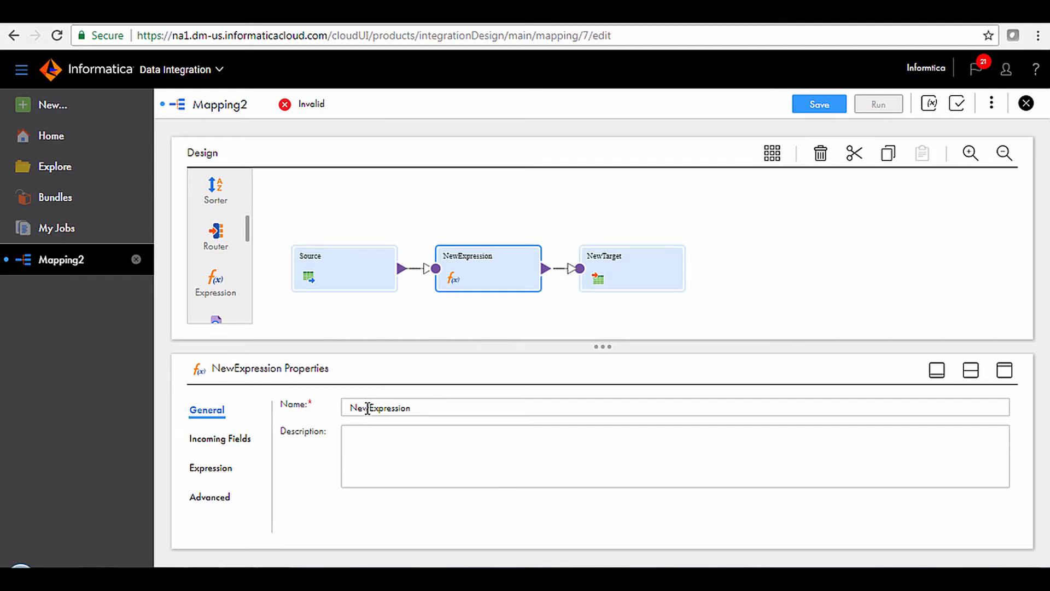
pyautogui.moveTo(370, 407); pyautogui.dragTo(352, 407)
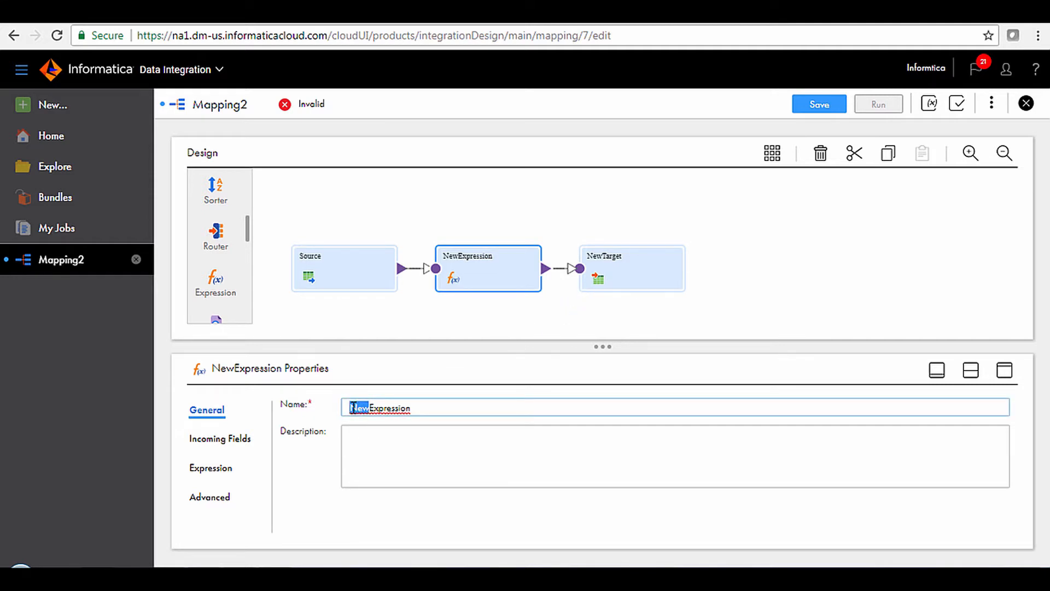
pyautogui.write('Macro')
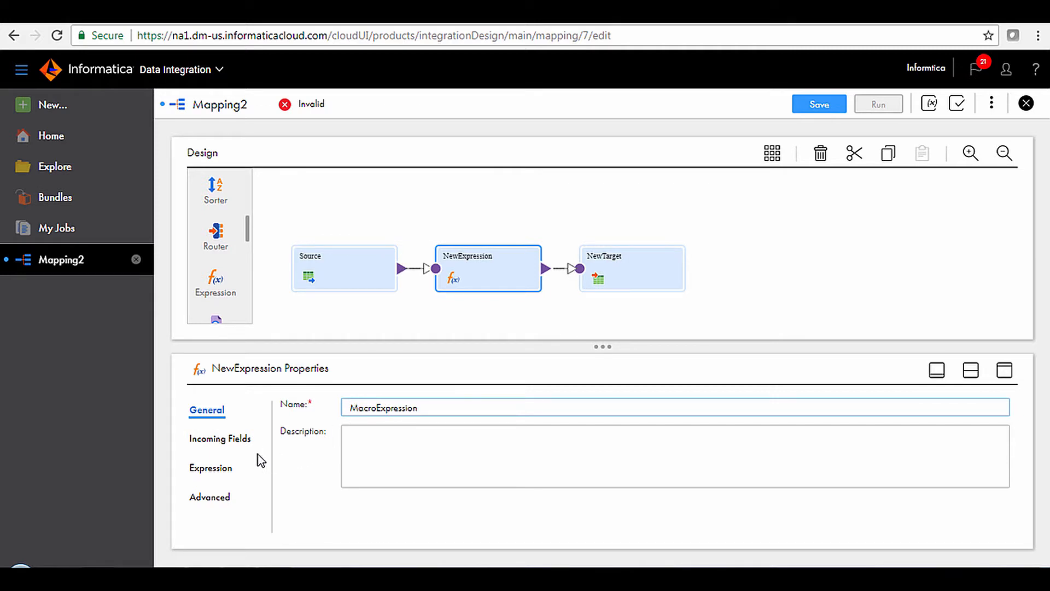
# Set MacroExpression's incoming field rule to include fields by data type, selecting only date/time
pyautogui.click(247, 441)
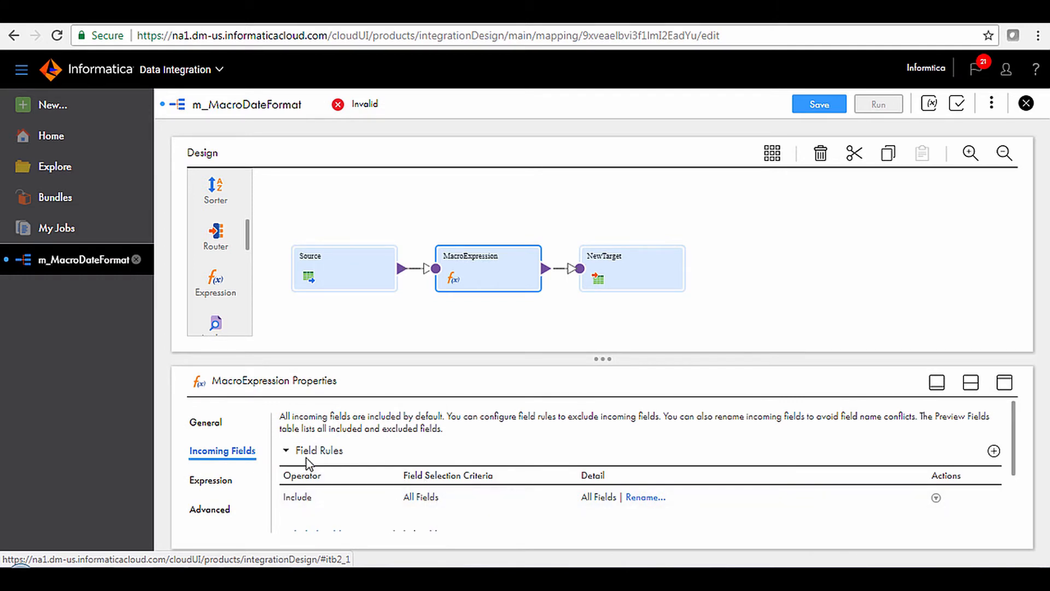
pyautogui.click(446, 502)
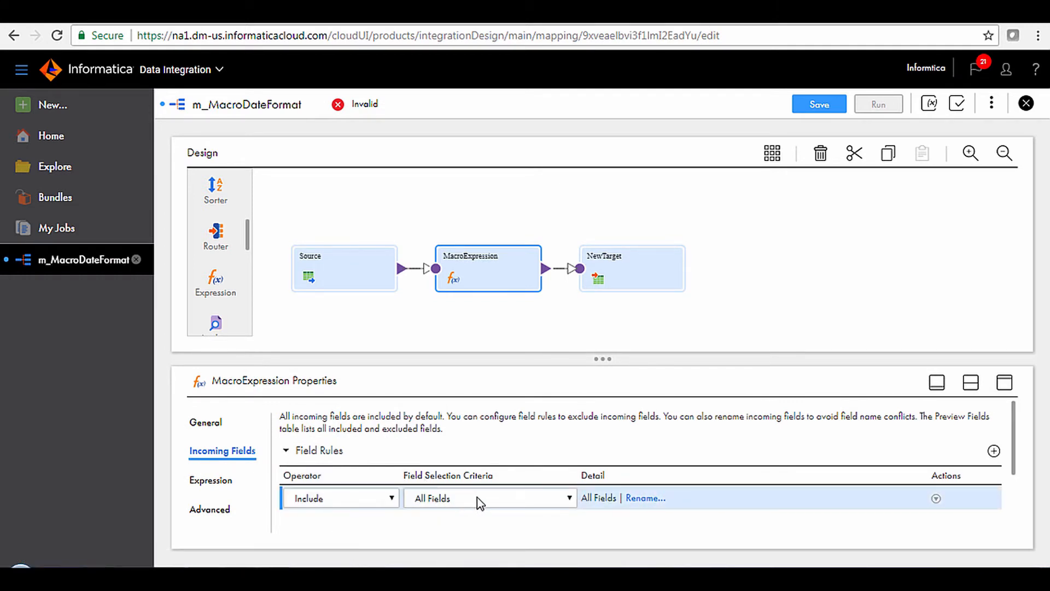
pyautogui.click(497, 502)
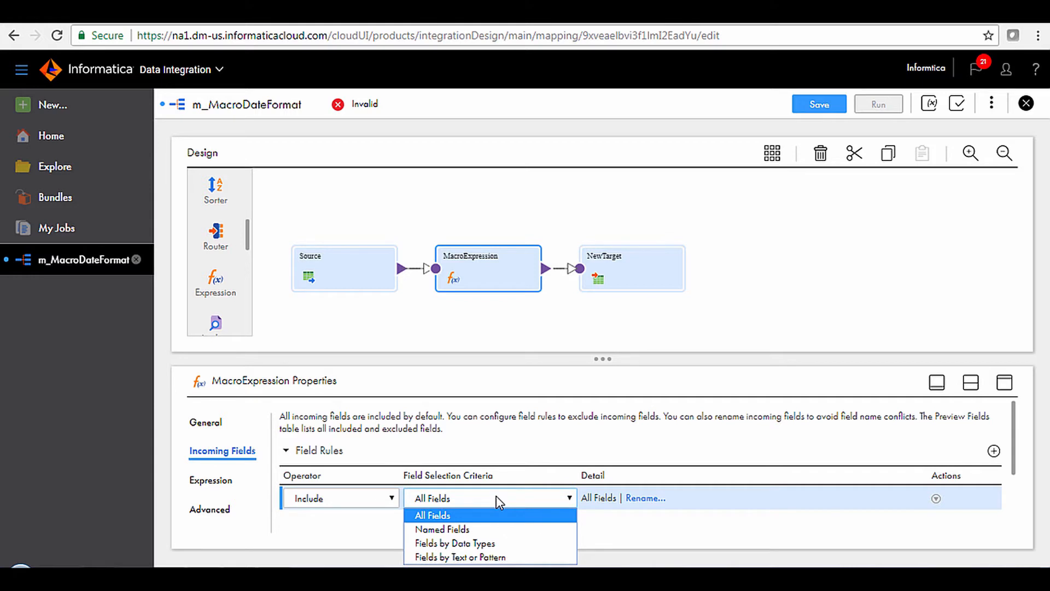
pyautogui.click(500, 544)
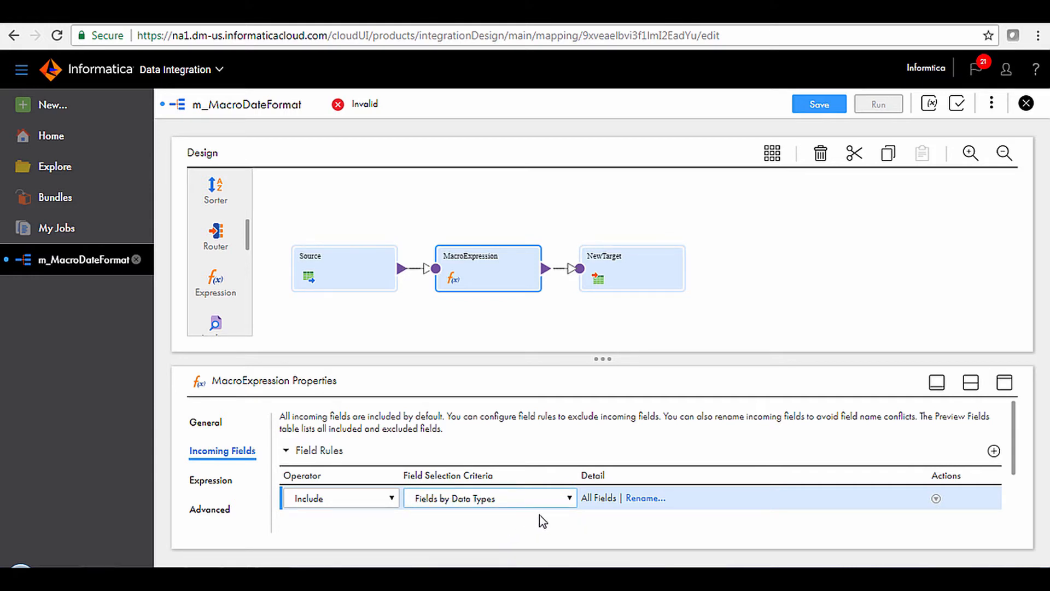
pyautogui.click(599, 505)
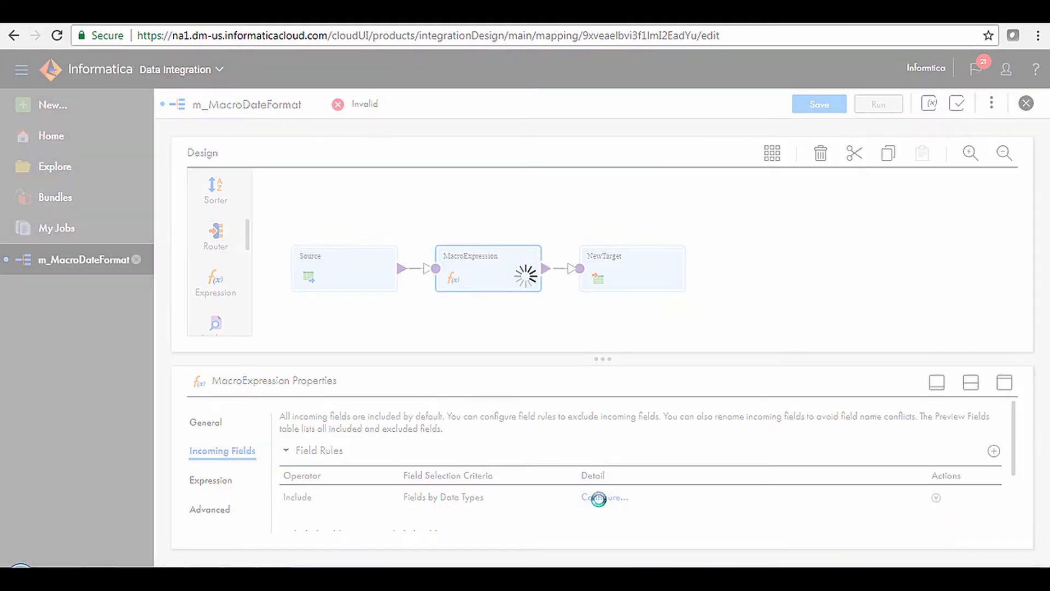
pyautogui.click(600, 502)
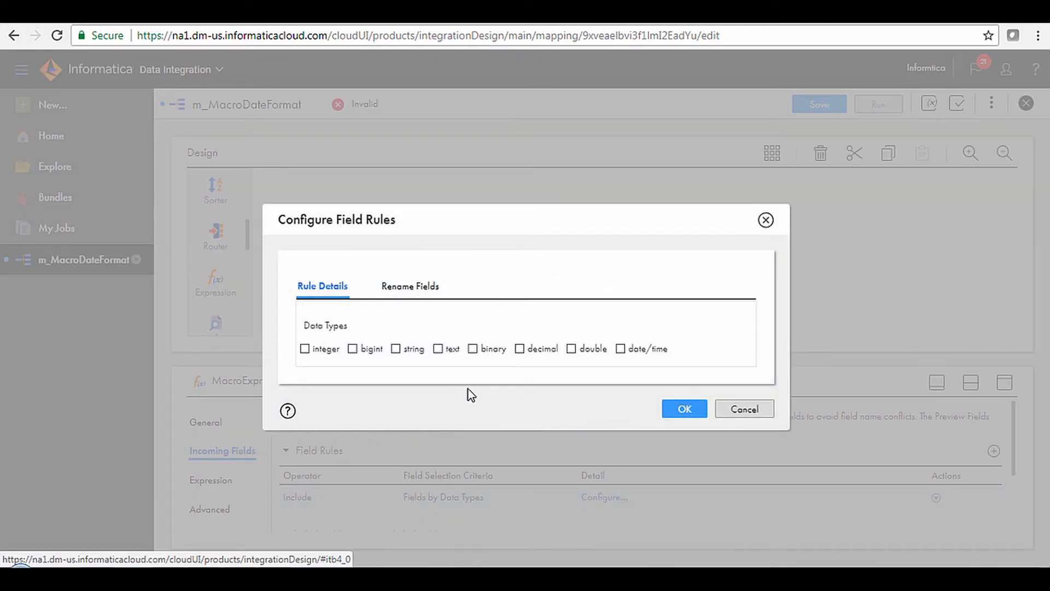
pyautogui.click(655, 358)
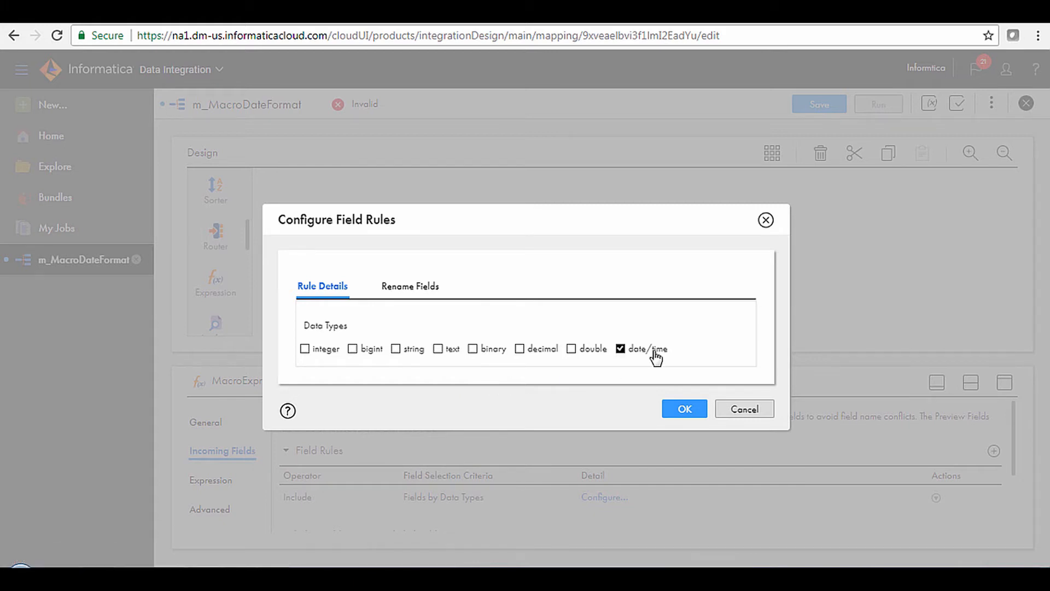
pyautogui.click(680, 411)
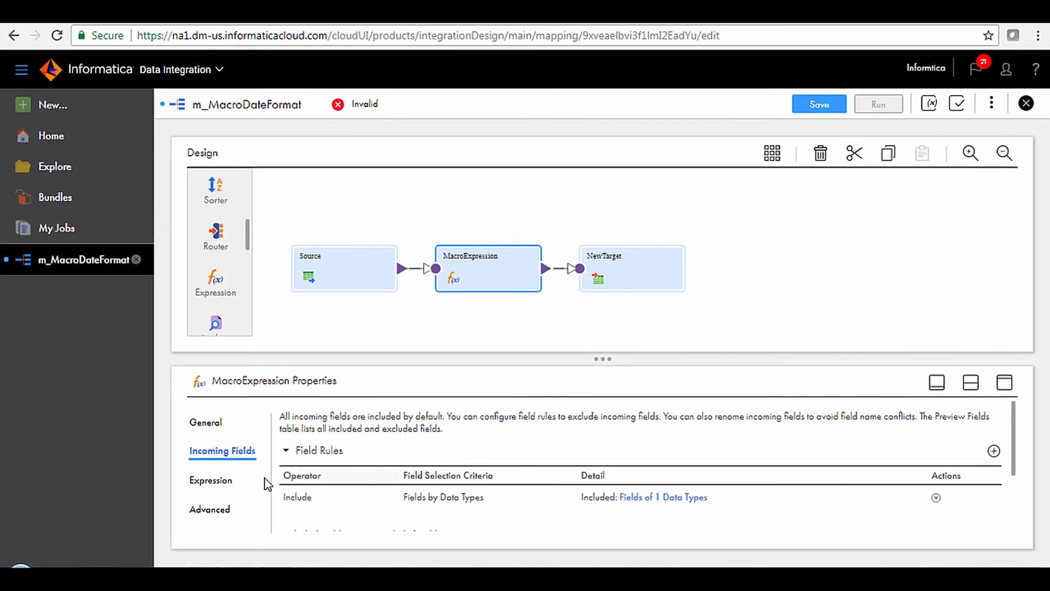
# Add a string variable field named NewFormat with precision 100 to the MacroExpression expressions
pyautogui.click(219, 485)
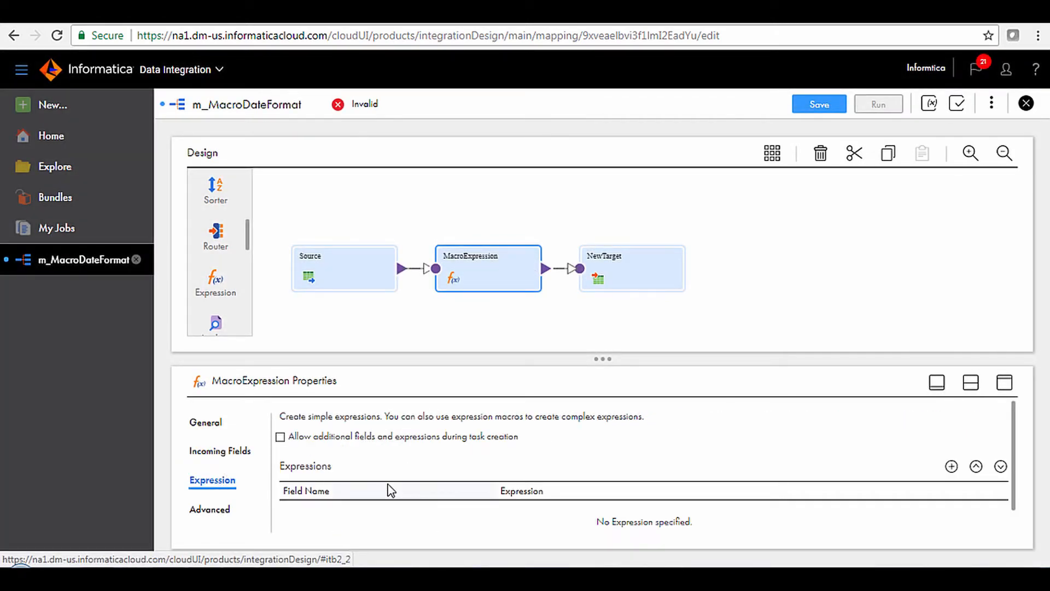
pyautogui.scroll(-1, 389, 487)
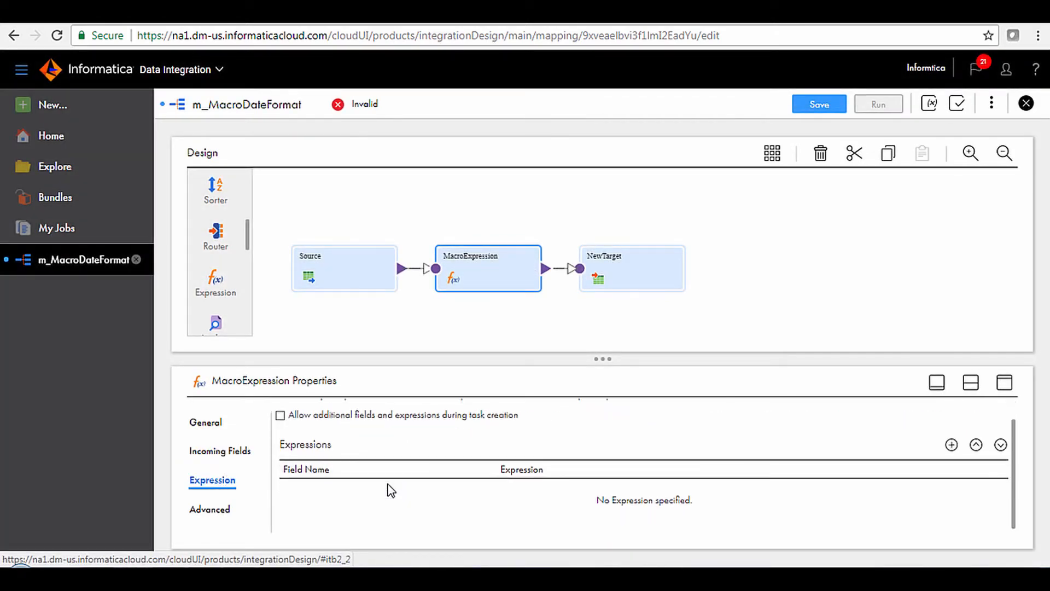
pyautogui.click(951, 445)
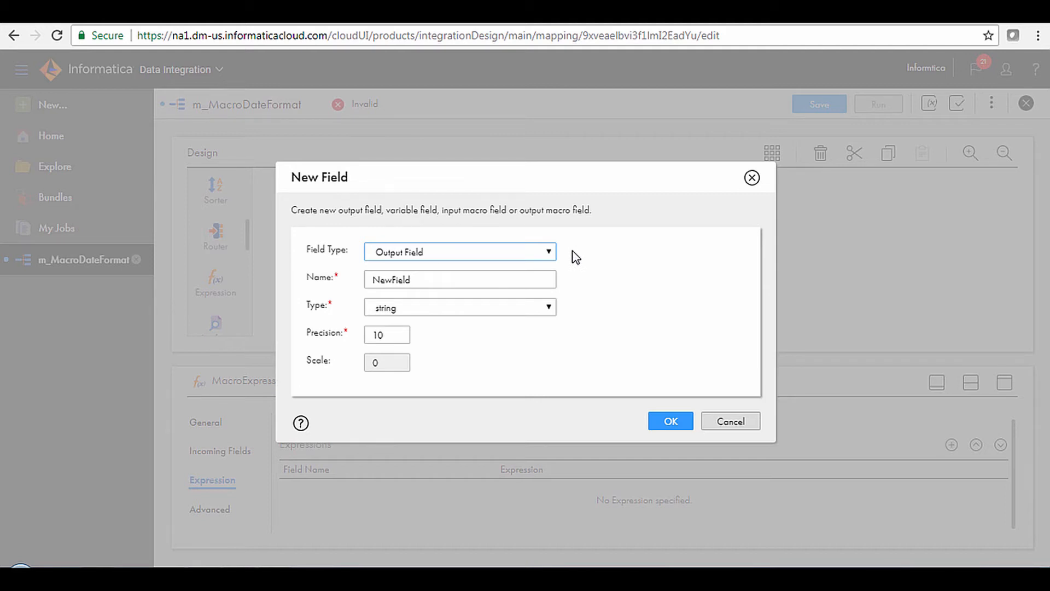
pyautogui.click(544, 253)
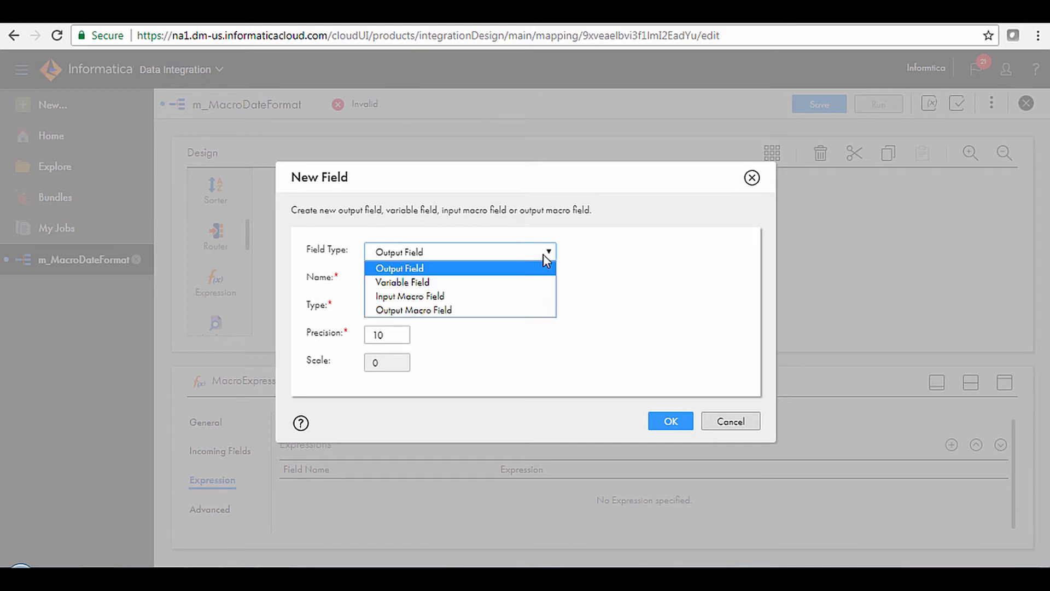
pyautogui.click(537, 281)
pyautogui.click(536, 285)
pyautogui.write('NewFormat')
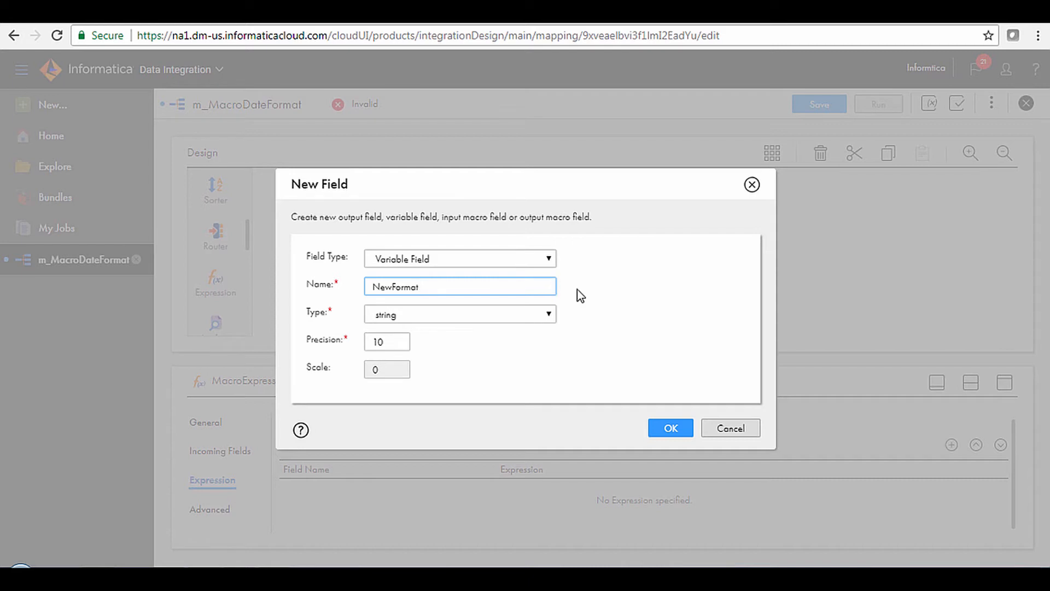
pyautogui.moveTo(390, 342); pyautogui.dragTo(356, 350)
pyautogui.write('00')
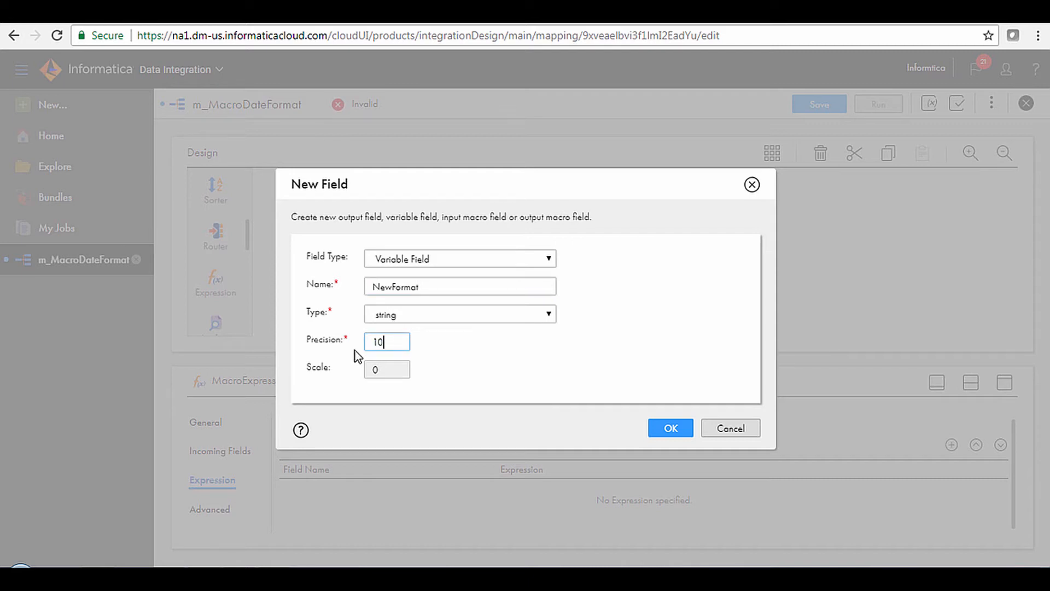
pyautogui.click(653, 433)
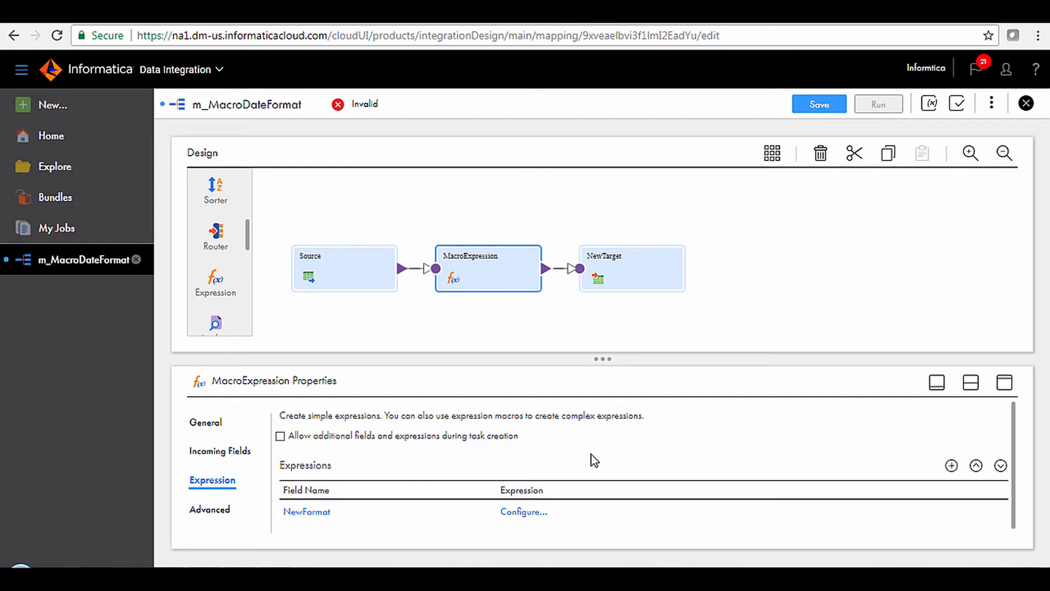
# Set the NewFormat field's expression to 'mm/dd/yyyy' and validate it
pyautogui.click(522, 512)
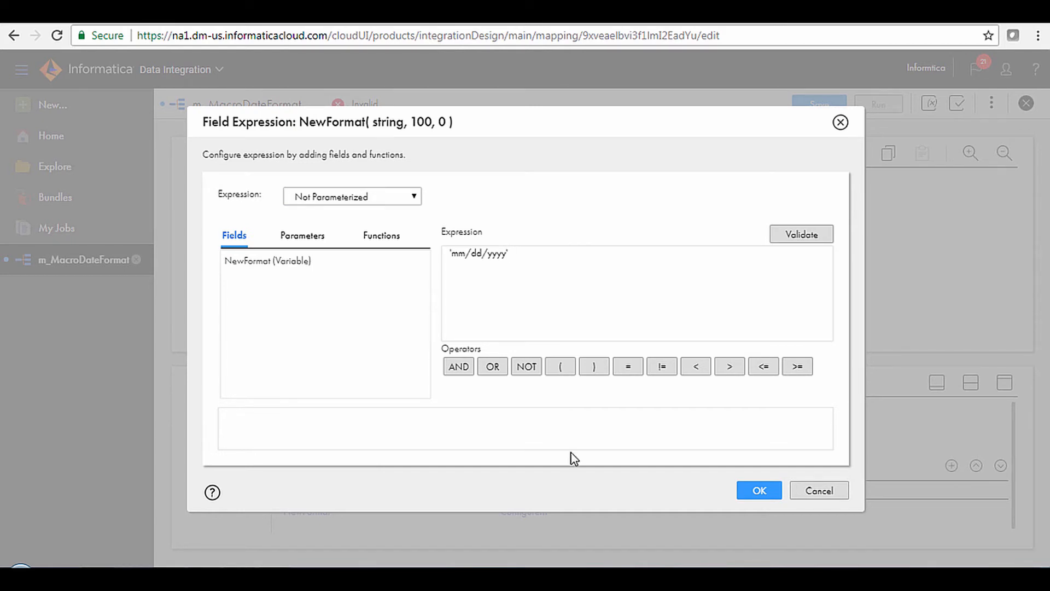
pyautogui.click(781, 240)
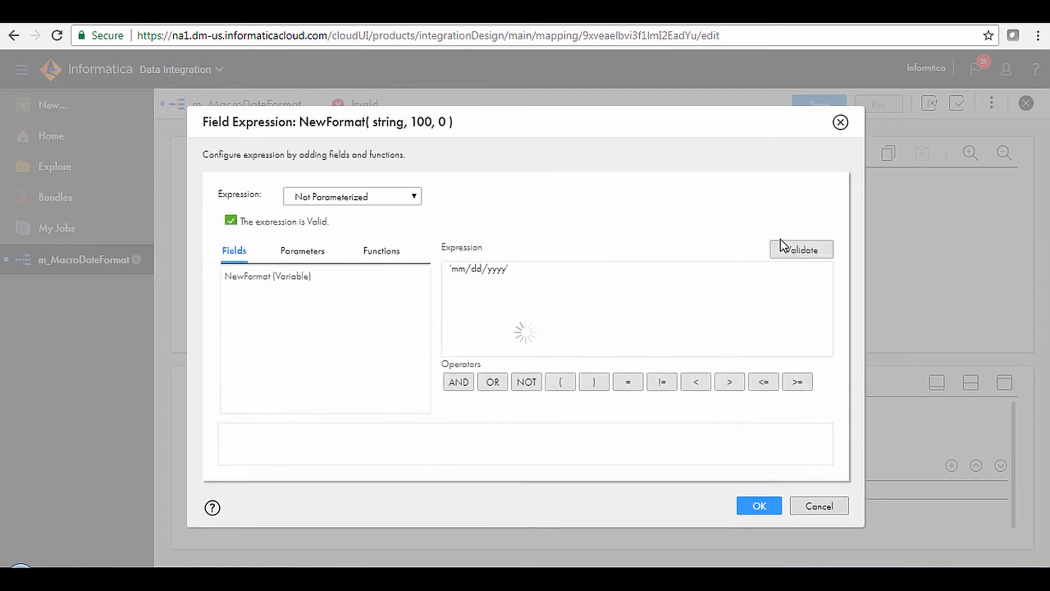
pyautogui.click(755, 514)
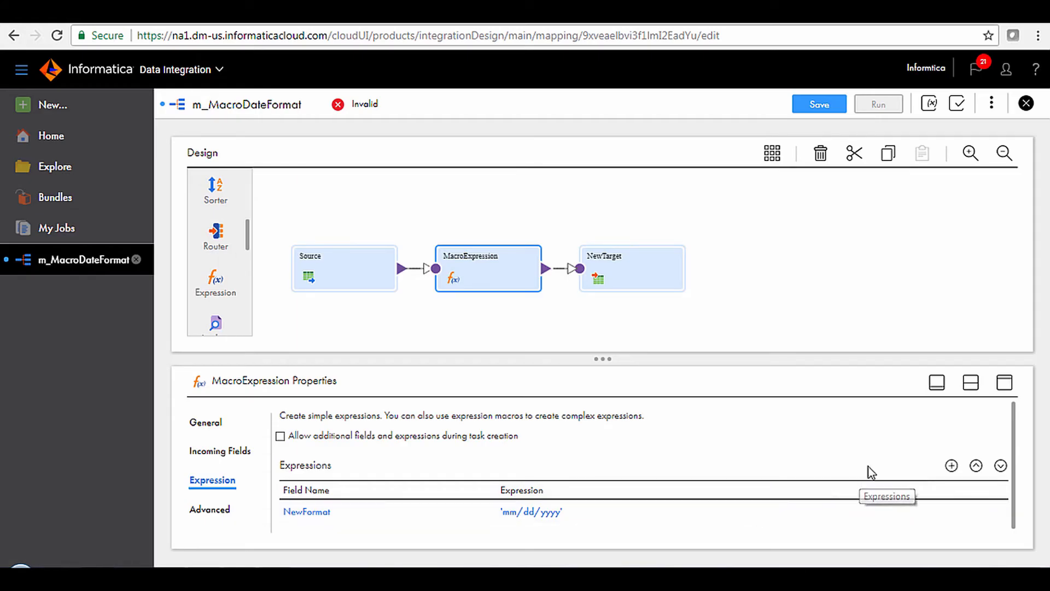
# Add an input macro field named port to the MacroExpression expressions, passing all incoming fields into it
pyautogui.click(951, 467)
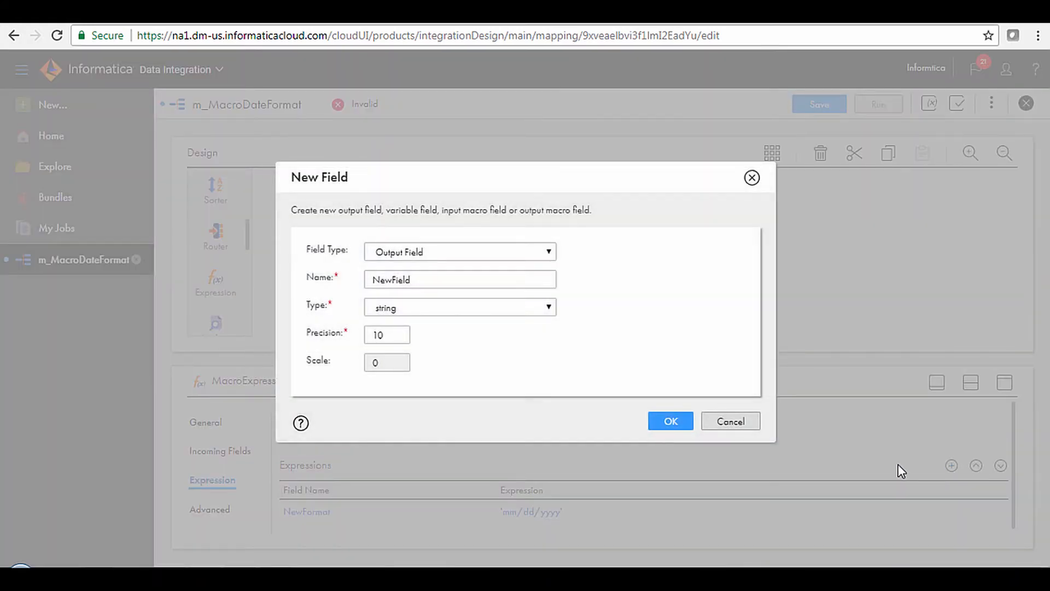
pyautogui.click(534, 258)
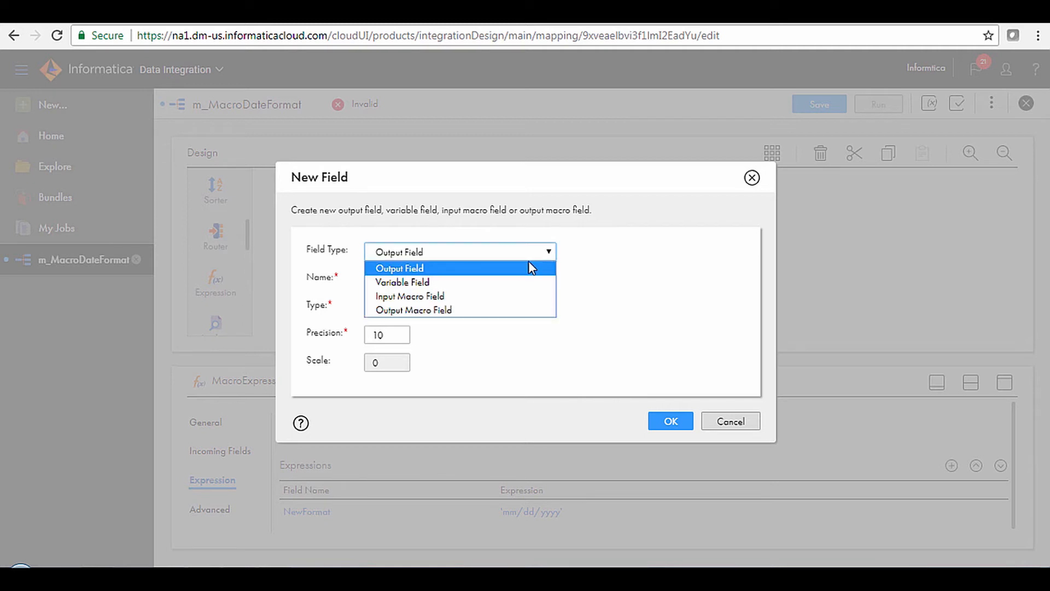
pyautogui.click(522, 296)
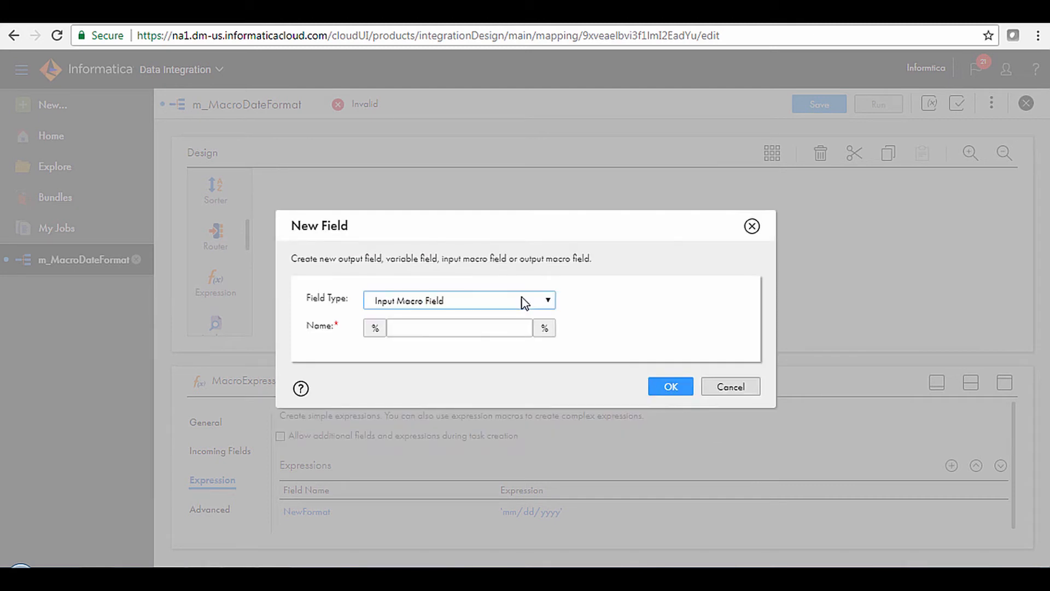
pyautogui.click(513, 334)
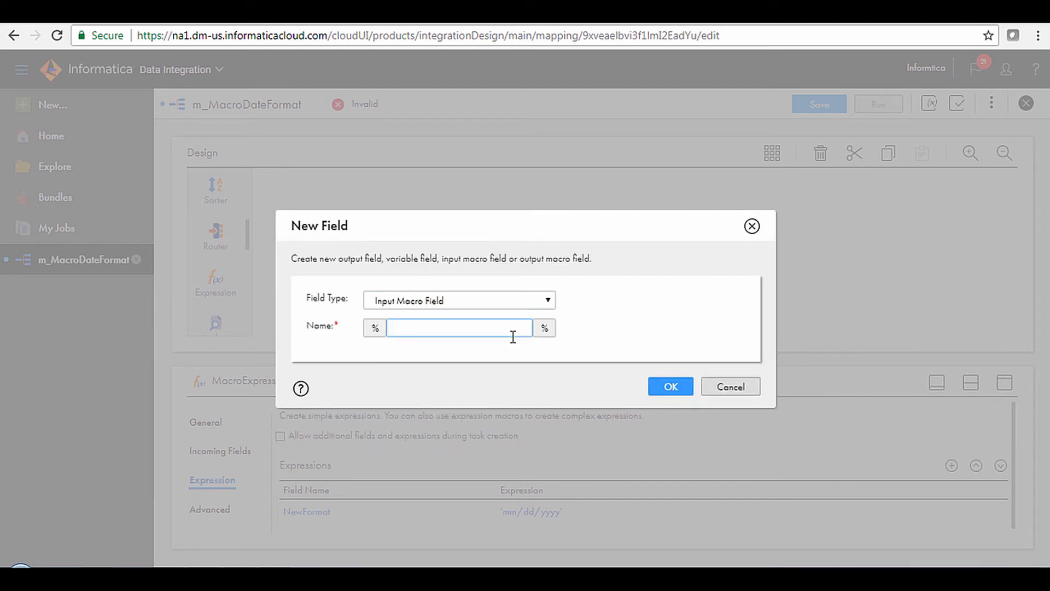
pyautogui.write('port')
pyautogui.click(662, 389)
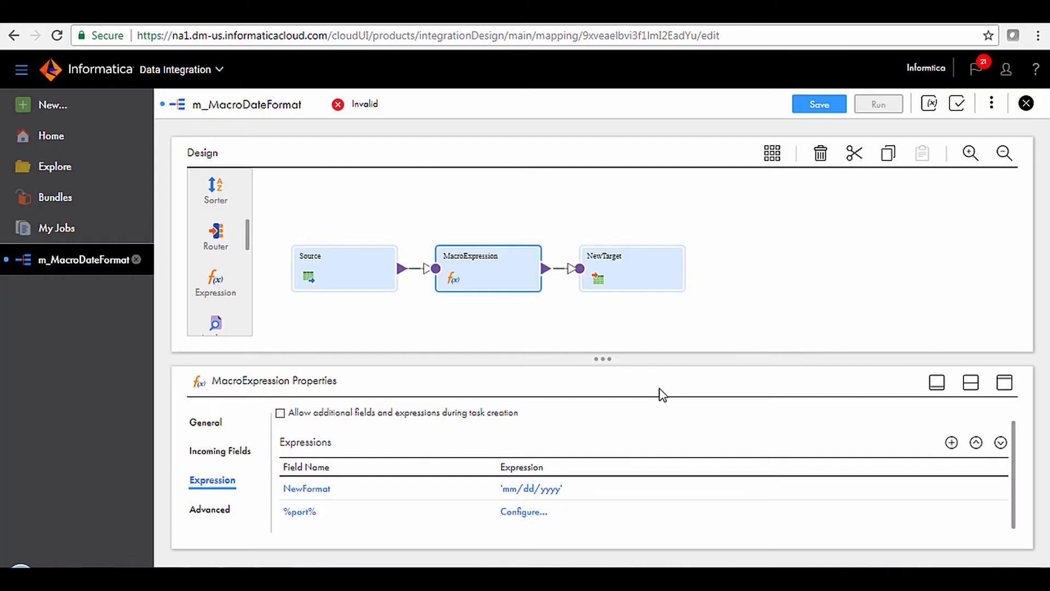
pyautogui.click(524, 512)
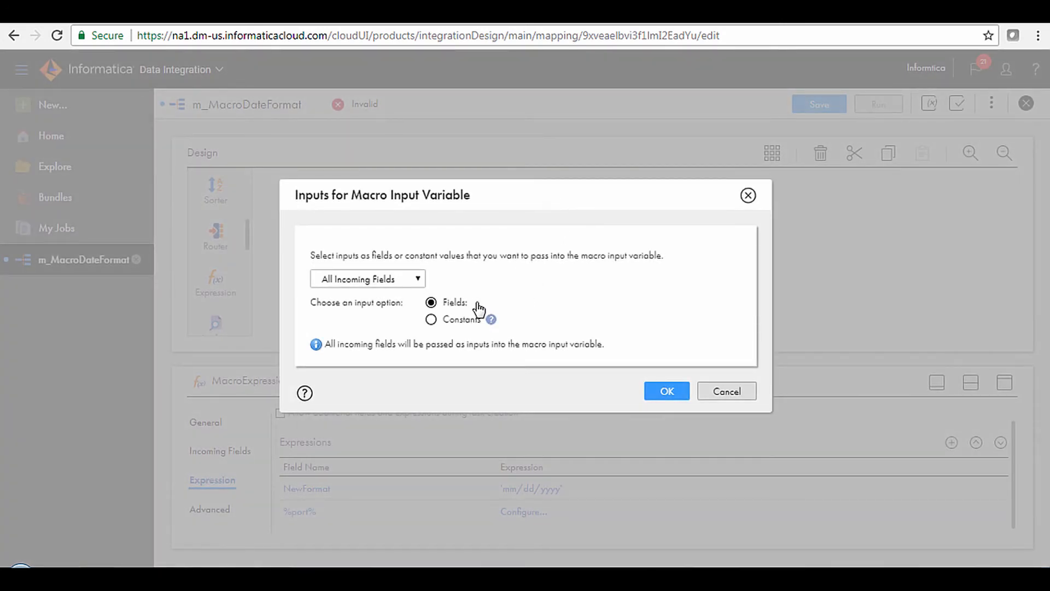
pyautogui.click(667, 392)
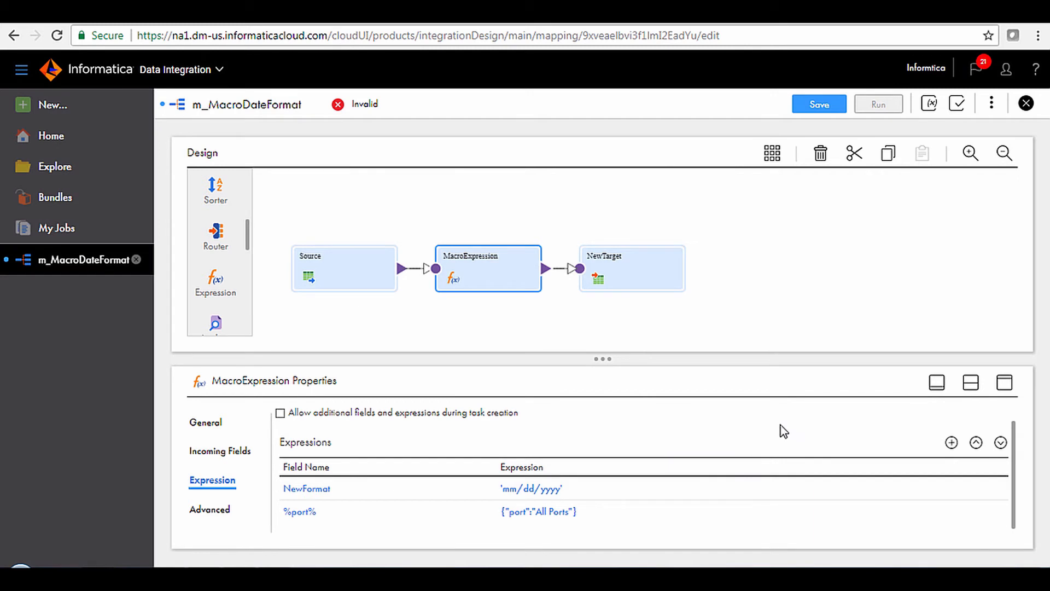
# Add a string output macro field based on %port% with the suffix _out and precision 100
pyautogui.click(951, 442)
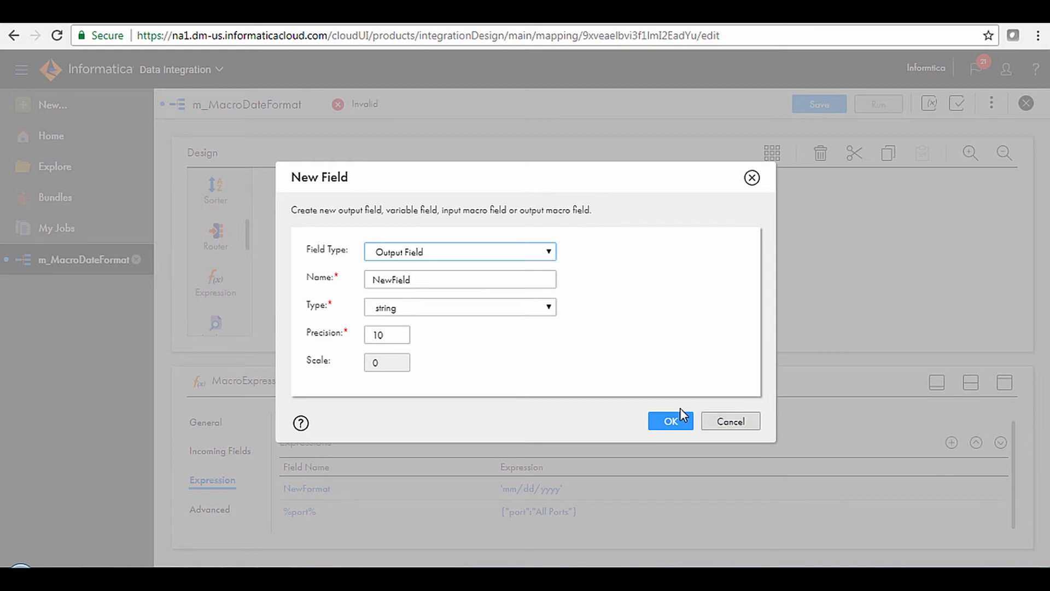
pyautogui.click(513, 253)
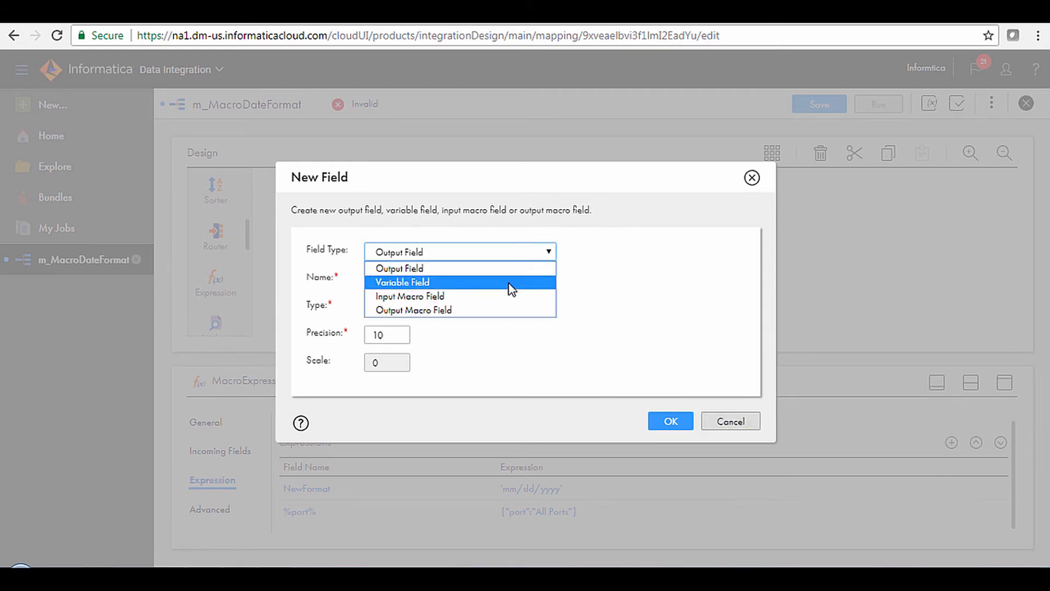
pyautogui.click(504, 310)
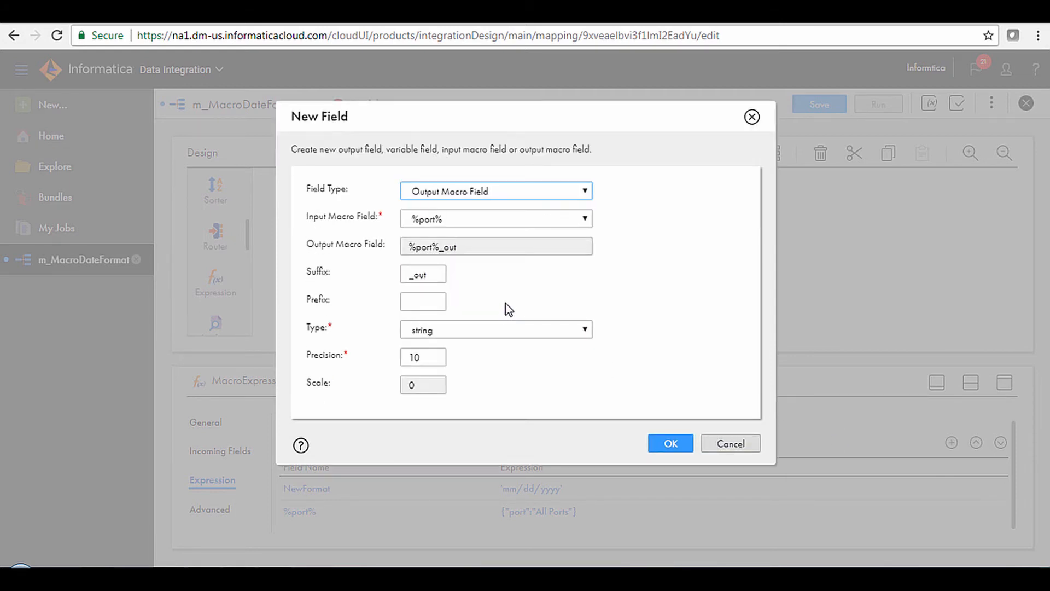
pyautogui.click(434, 357)
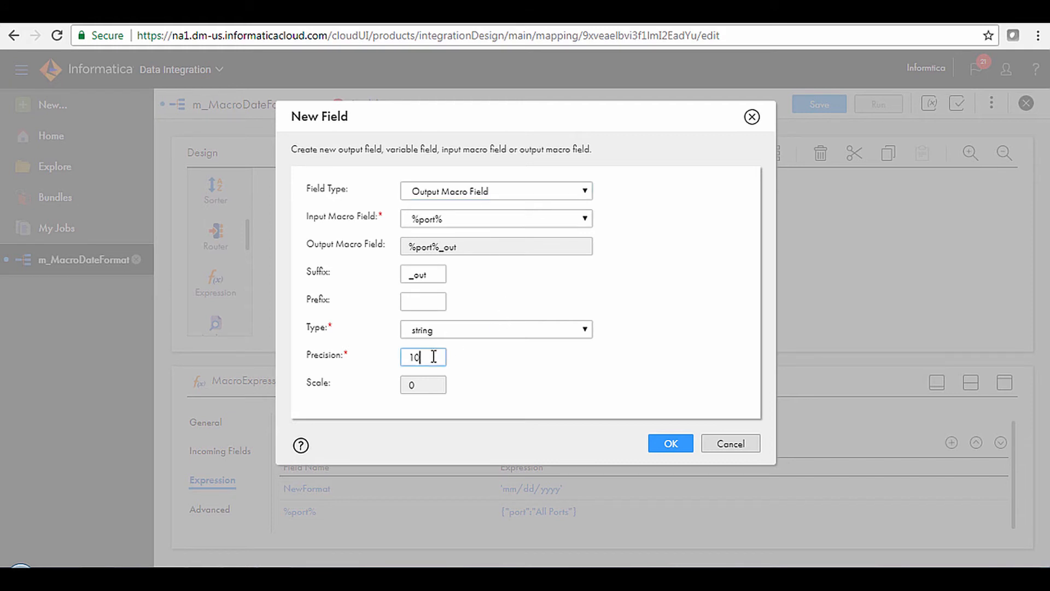
pyautogui.write('0')
pyautogui.click(658, 442)
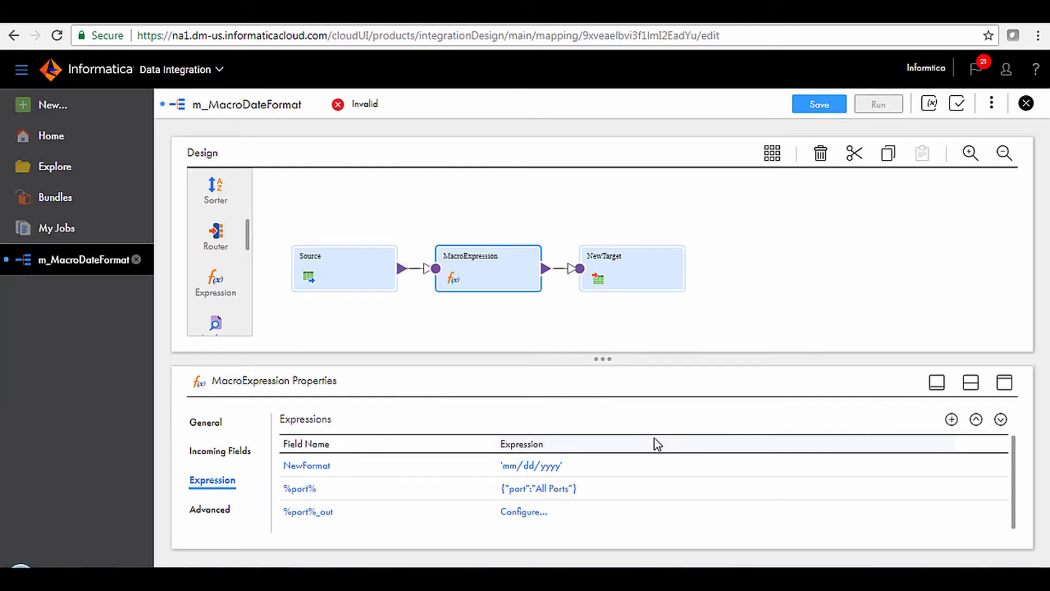
# Set the %port%_out field's expression to TO_CHAR(%port%, NewFormat)
pyautogui.click(539, 512)
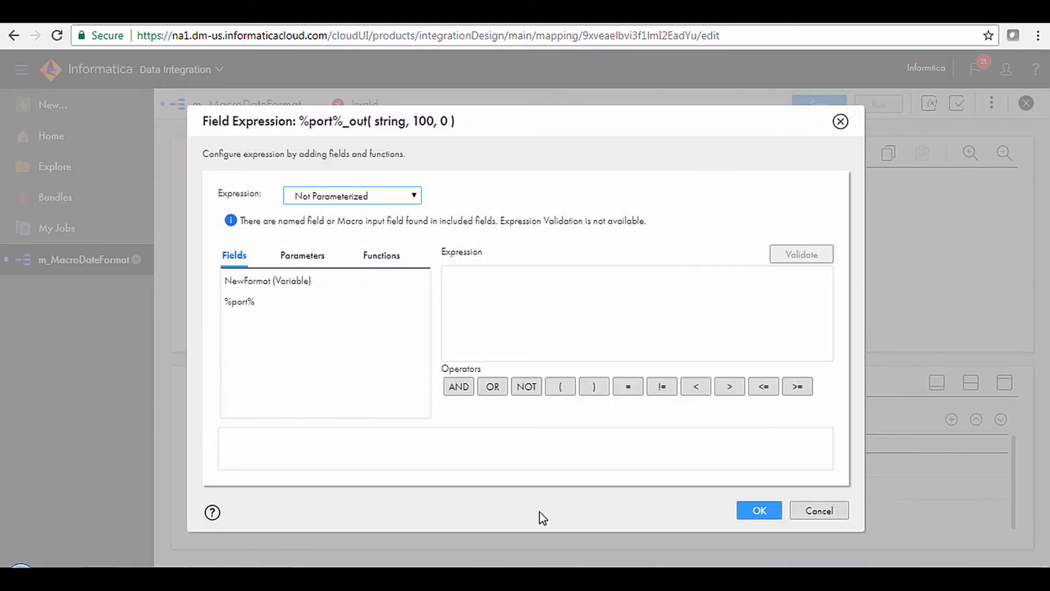
pyautogui.click(496, 284)
pyautogui.write('TO_CHAR(%port%, NewFormat)')
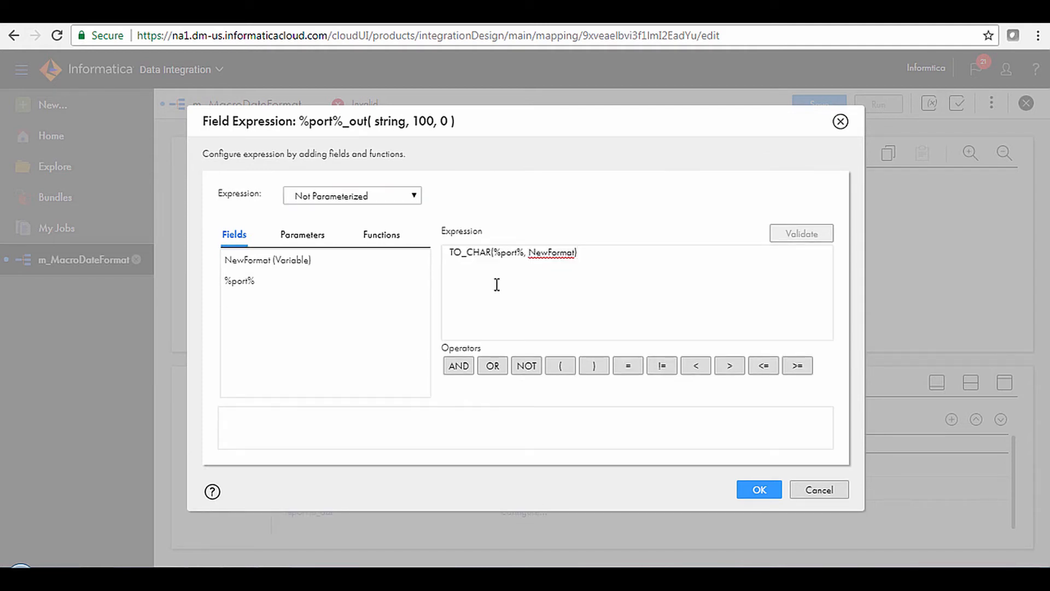
pyautogui.click(771, 490)
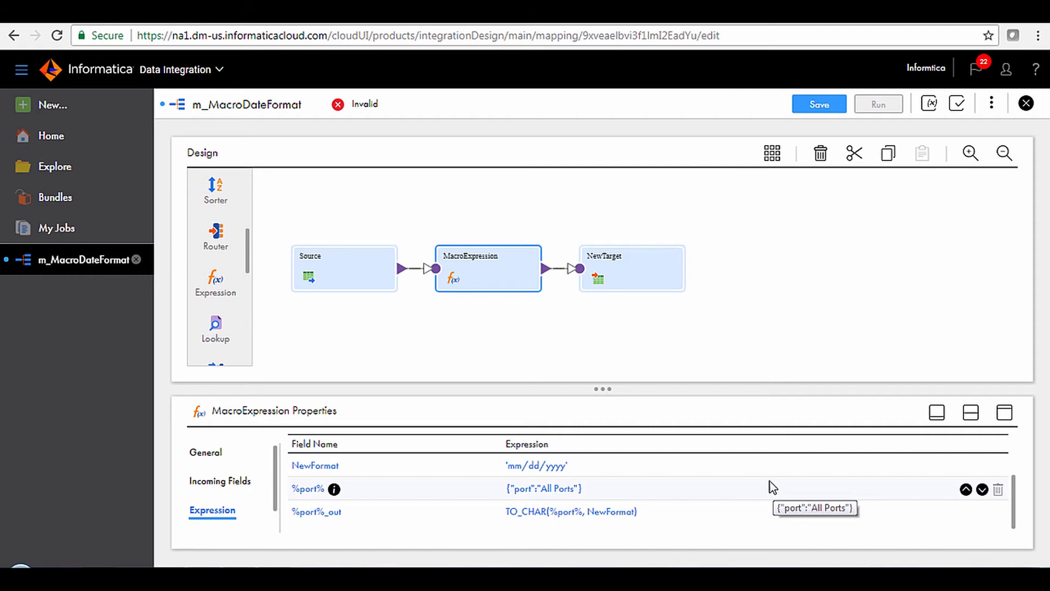
# Add a second Expression transformation below MacroExpression, link it between the source and the target, and name it PassThruExpression
pyautogui.moveTo(219, 281); pyautogui.dragTo(444, 316)
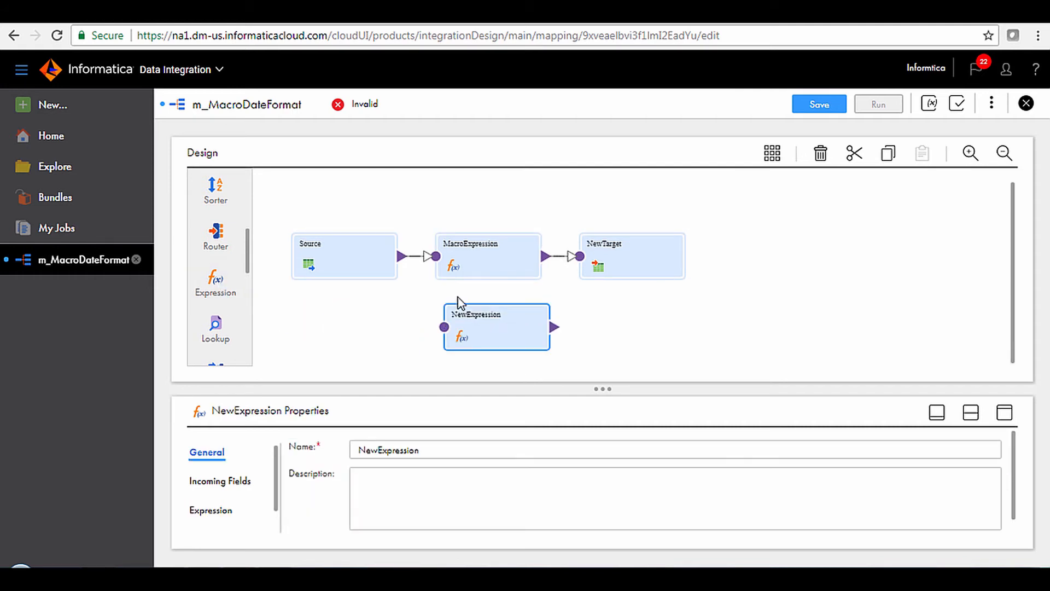
pyautogui.moveTo(402, 256); pyautogui.dragTo(444, 327)
pyautogui.moveTo(554, 327); pyautogui.dragTo(578, 260)
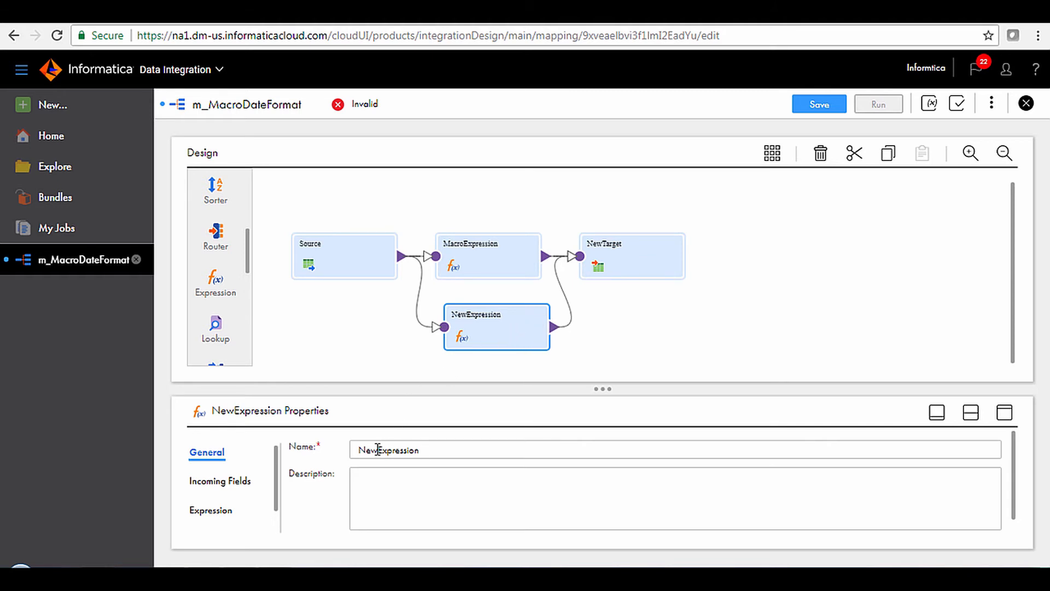
pyautogui.moveTo(377, 450); pyautogui.dragTo(352, 449)
pyautogui.write('PassThru')
pyautogui.click(313, 502)
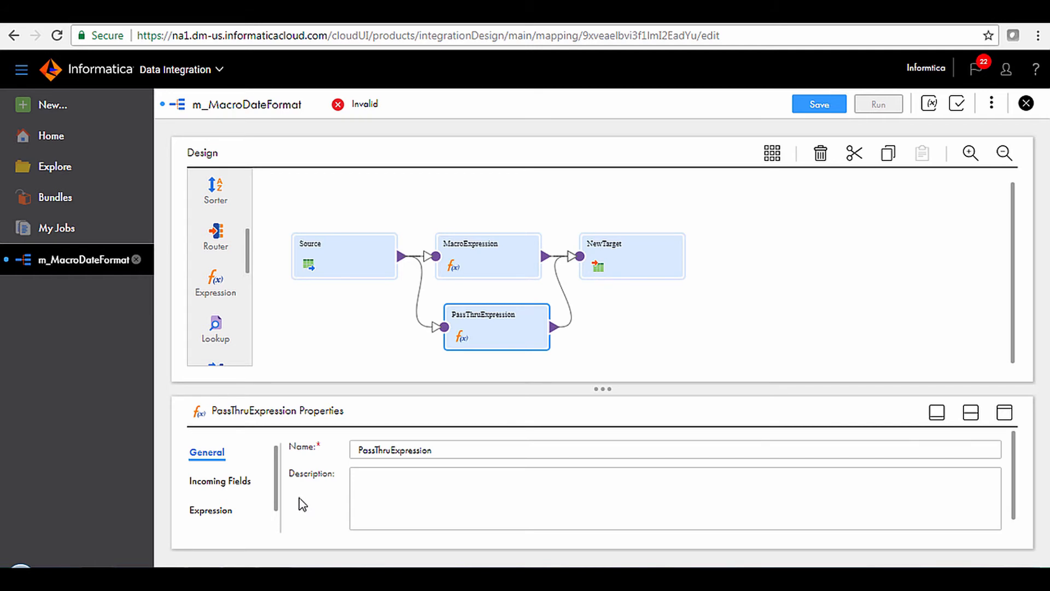
# Add an incoming field rule to PassThruExpression that excludes fields by data types
pyautogui.click(247, 486)
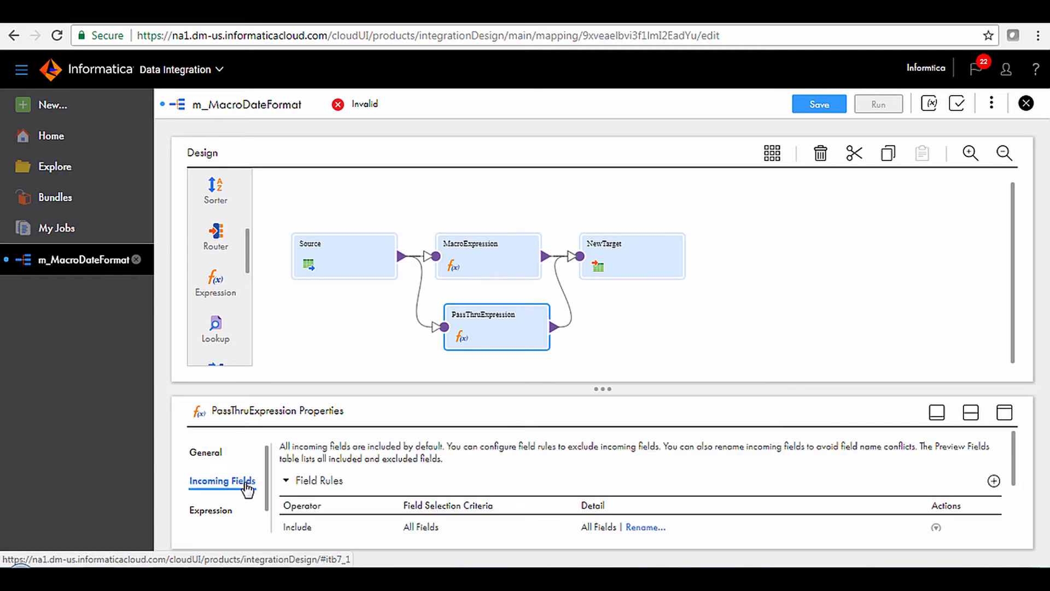
pyautogui.moveTo(597, 390); pyautogui.dragTo(602, 352)
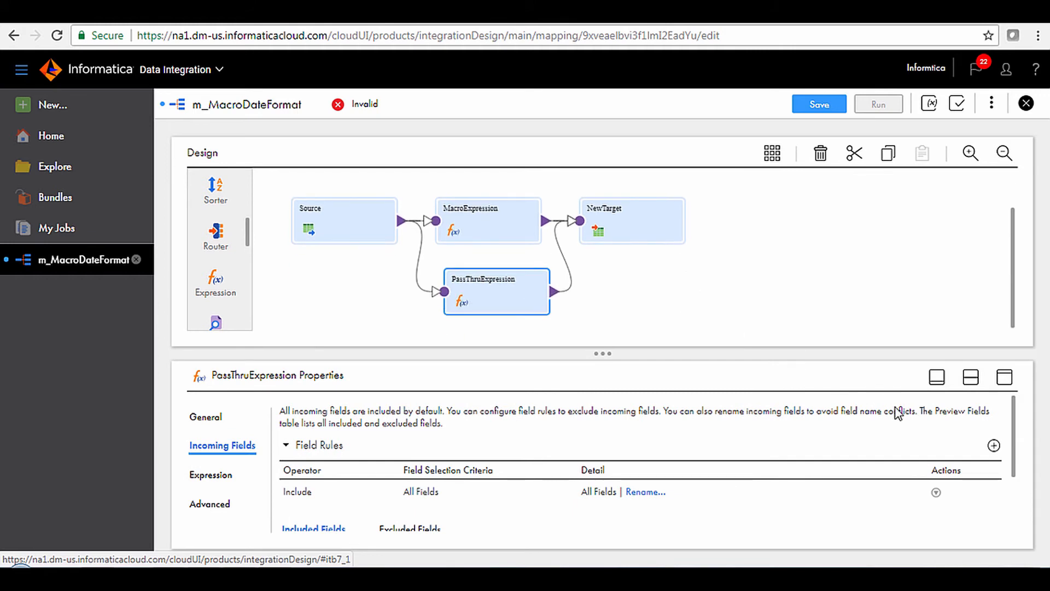
pyautogui.click(993, 447)
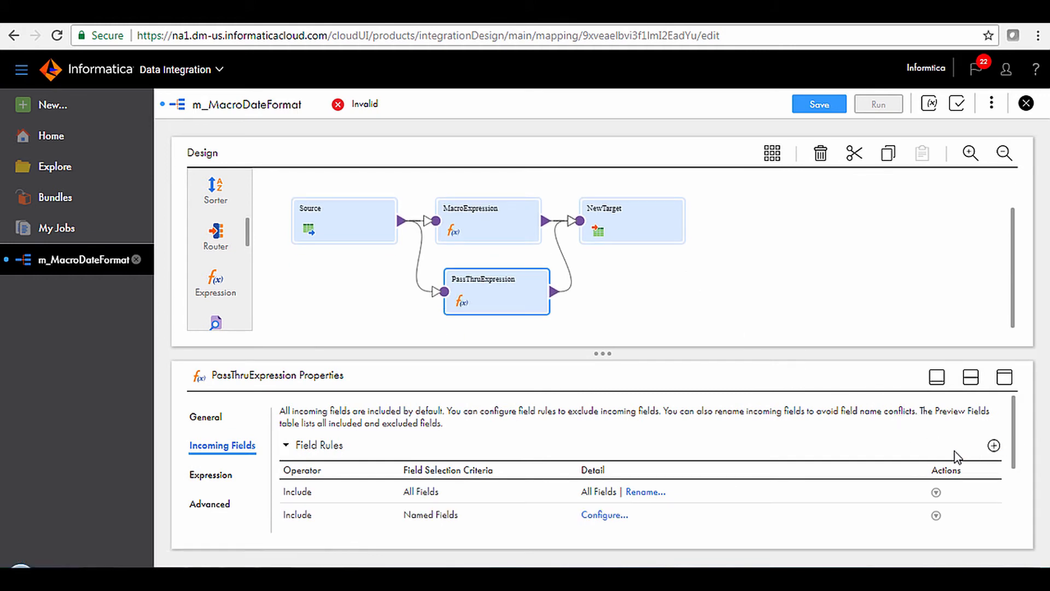
pyautogui.click(453, 518)
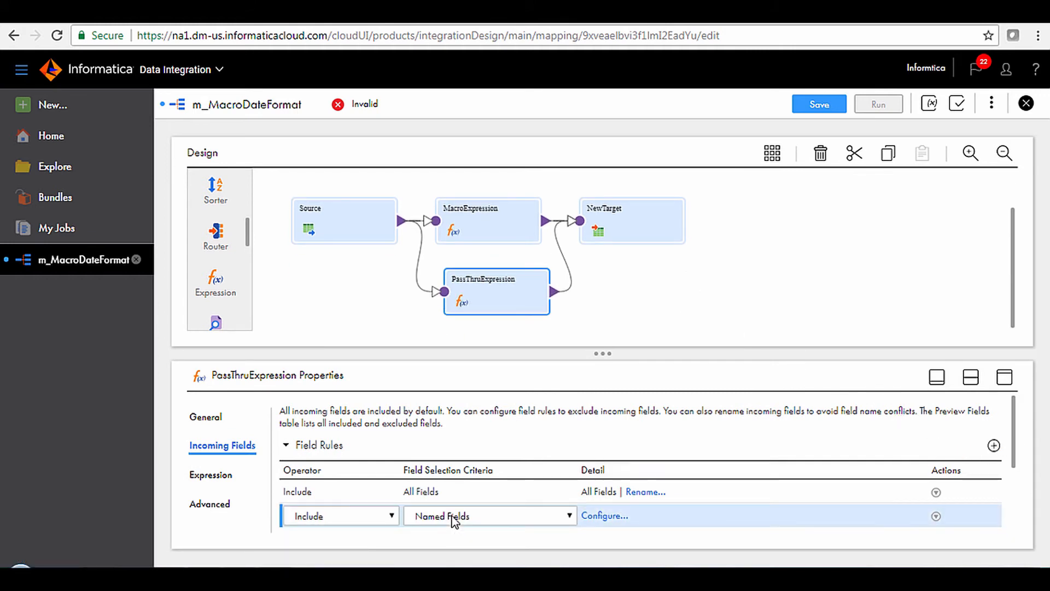
pyautogui.click(353, 514)
pyautogui.click(350, 547)
pyautogui.click(482, 516)
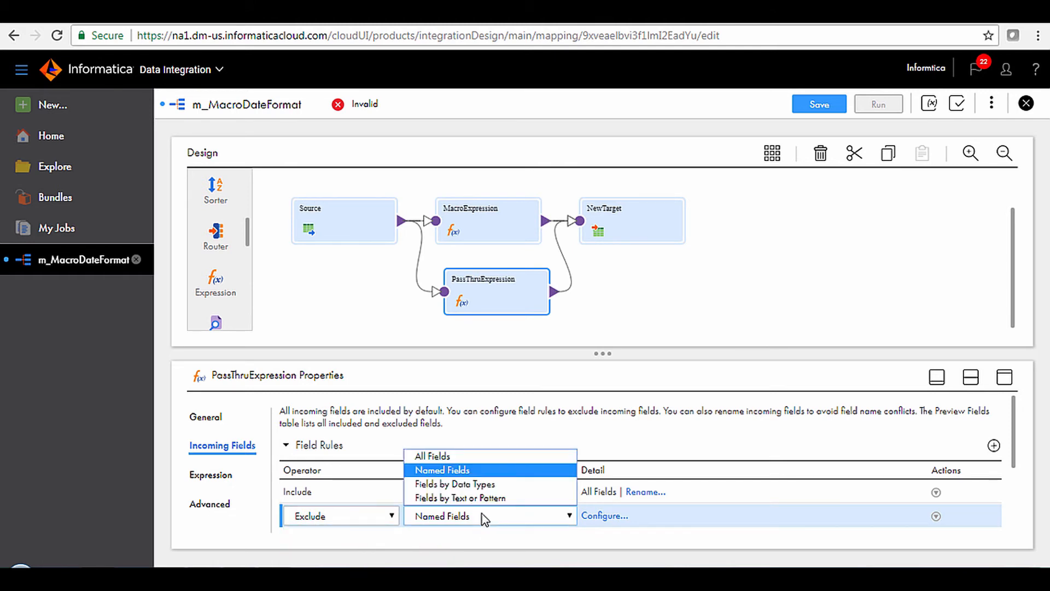
pyautogui.click(490, 484)
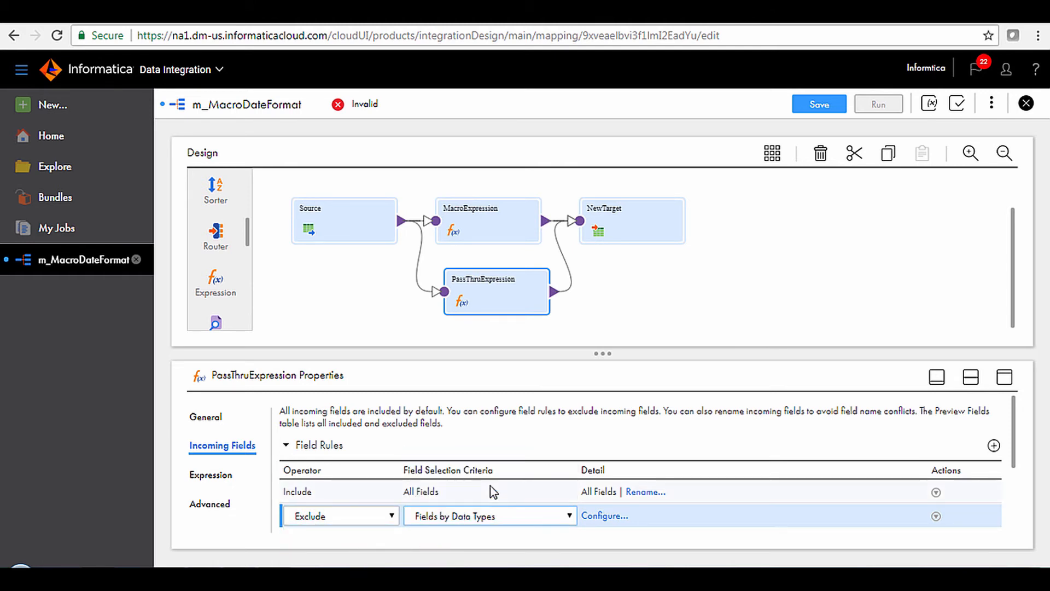
# Configure PassThruExpression's exclude rule to cover only the date/time data type
pyautogui.click(613, 517)
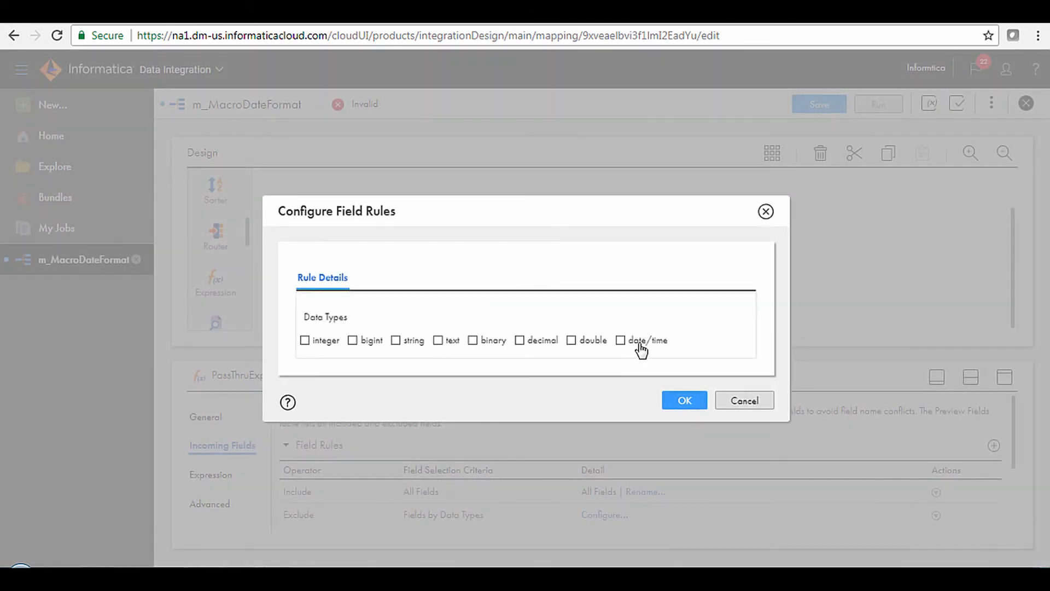
pyautogui.click(638, 344)
pyautogui.click(682, 402)
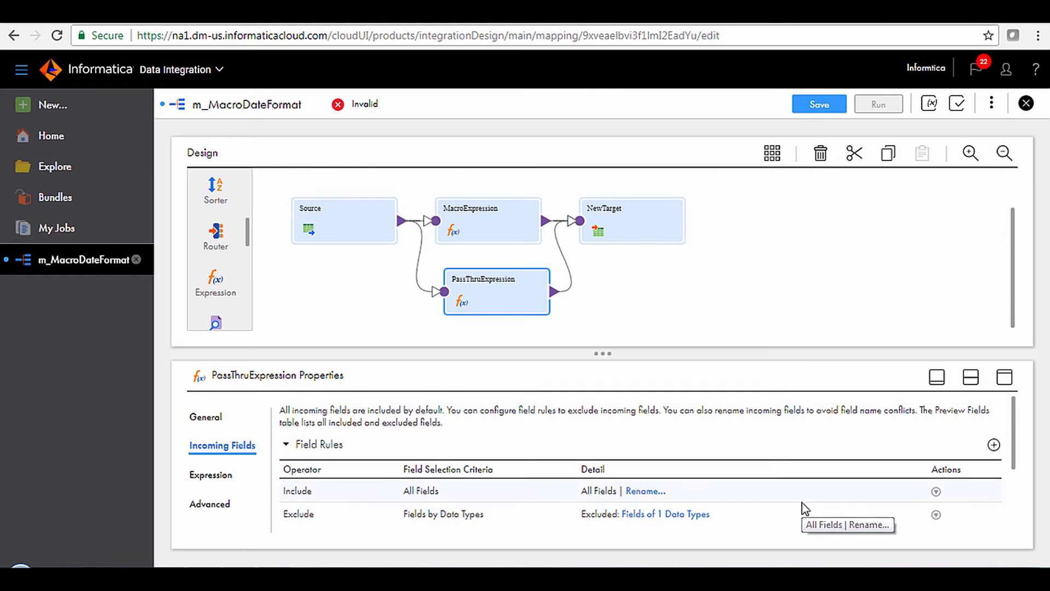
pyautogui.scroll(-2, 801, 502)
pyautogui.scroll(2, 804, 506)
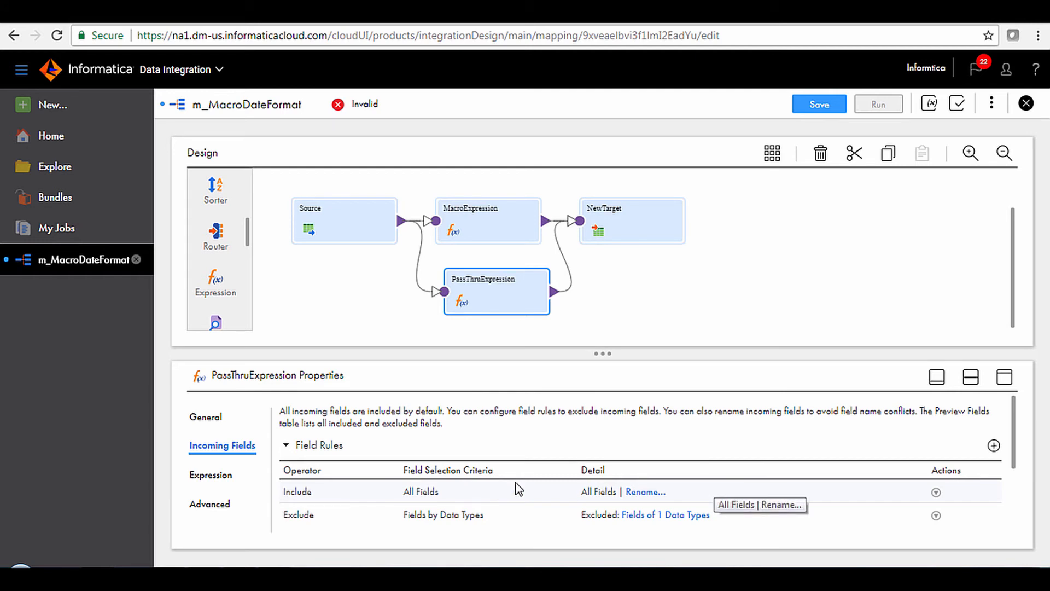
# Rename the target transformation as EM_Target
pyautogui.click(600, 230)
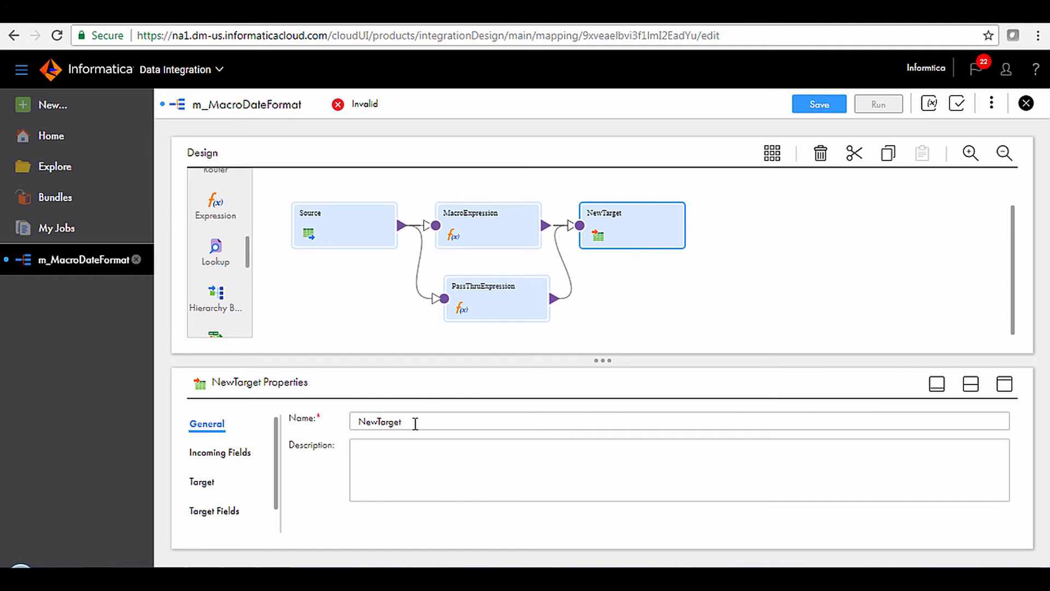
pyautogui.moveTo(415, 423); pyautogui.dragTo(351, 424)
pyautogui.write('EM_Target')
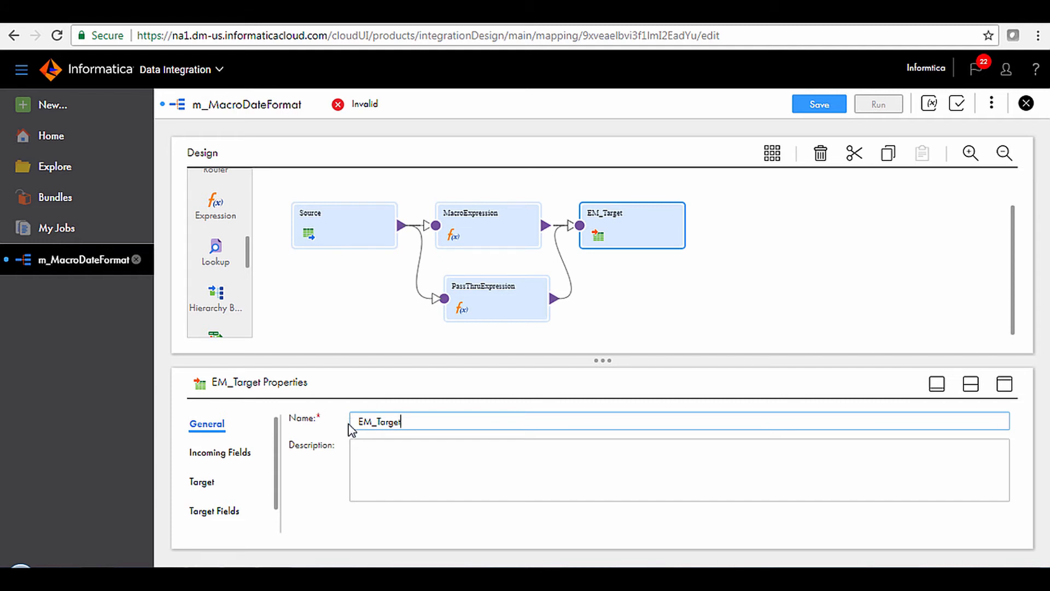
# Create a connection parameter named Tgt_Con for EM_Target's connection
pyautogui.click(212, 483)
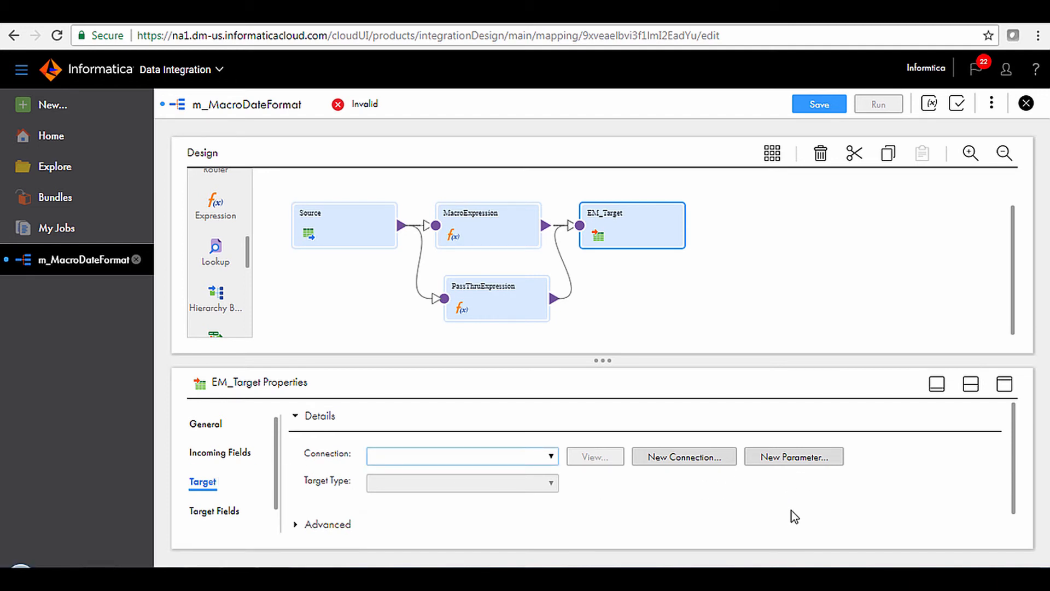
pyautogui.click(797, 459)
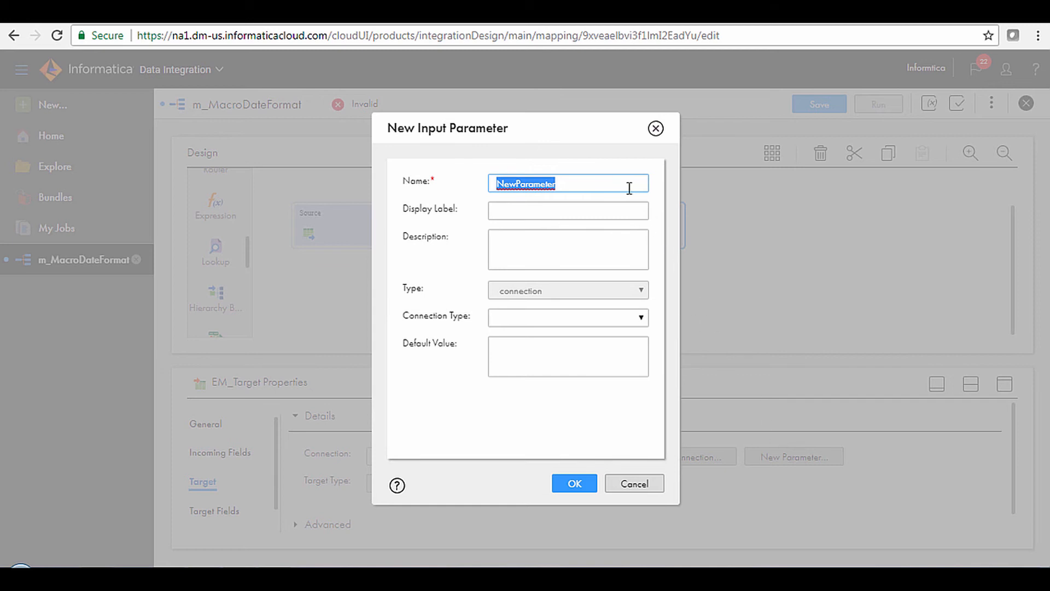
pyautogui.write('Tgt_Con')
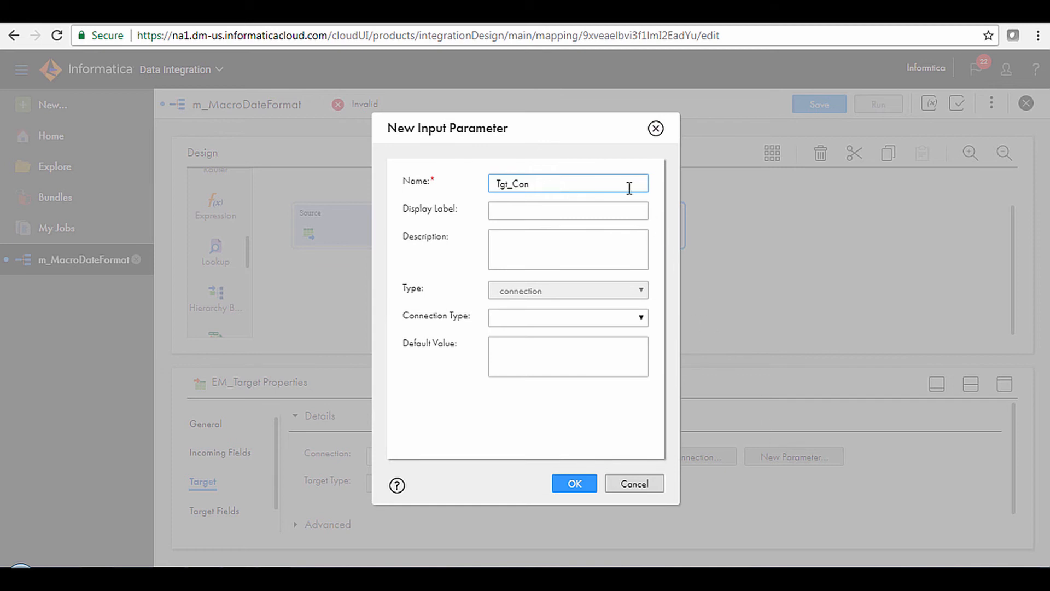
pyautogui.click(574, 483)
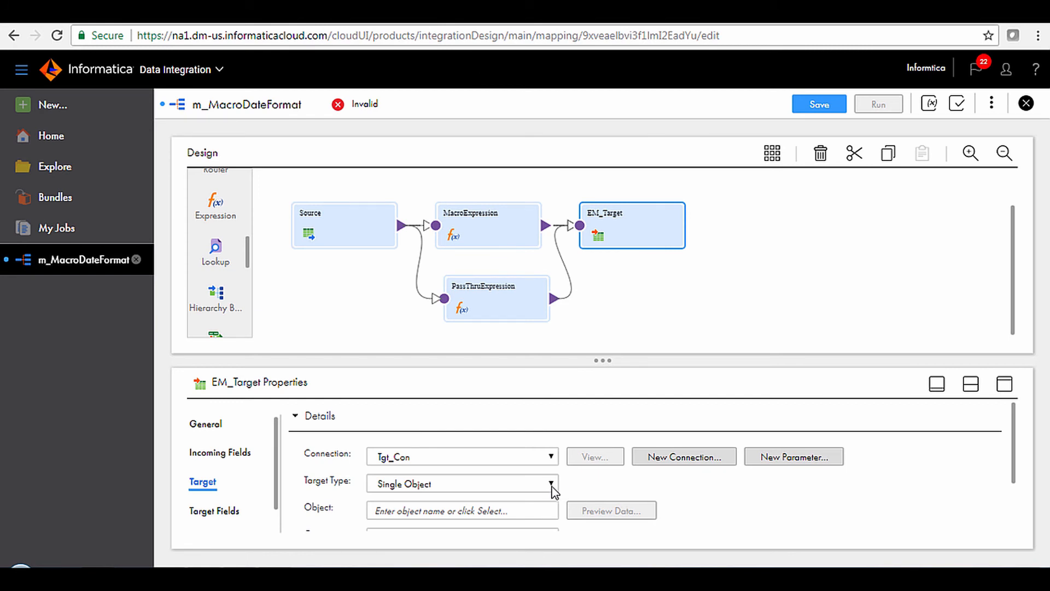
# Set EM_Target's target type to Parameter and create a data object parameter named TgtObj for it
pyautogui.click(552, 483)
pyautogui.click(538, 526)
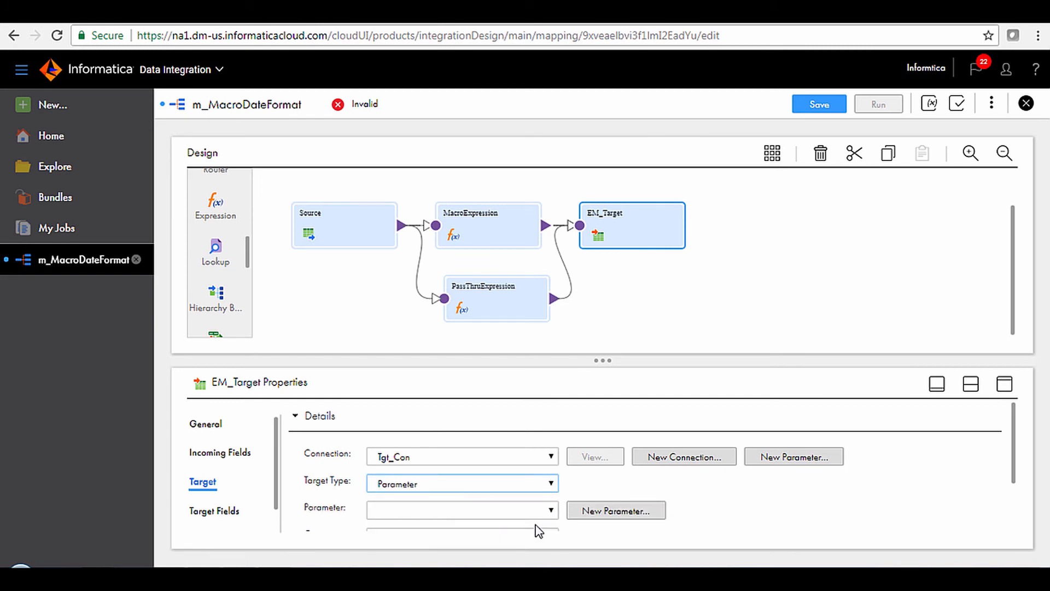
pyautogui.click(604, 508)
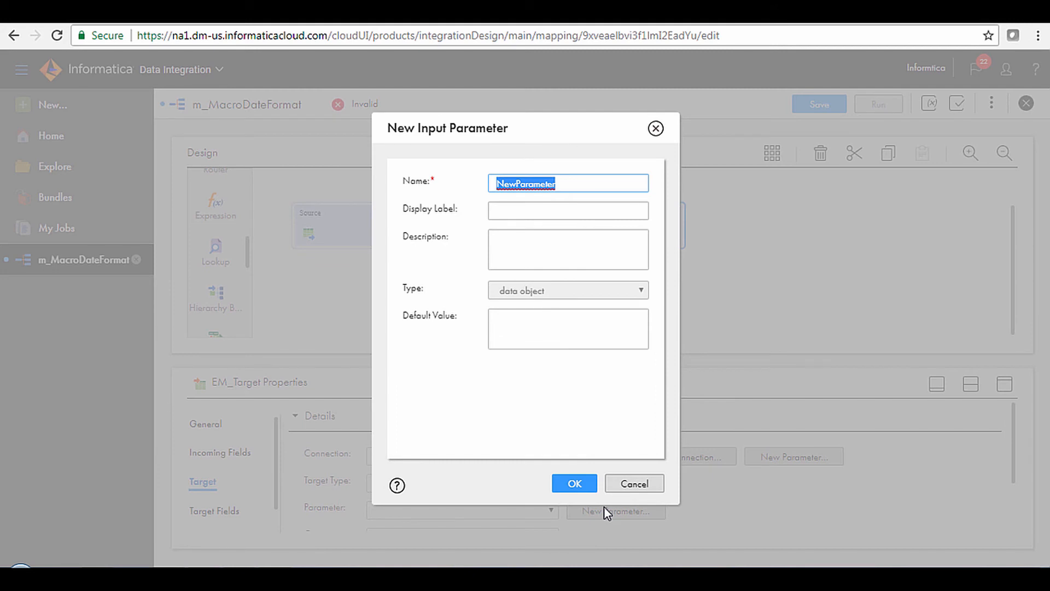
pyautogui.write('TgtObj')
pyautogui.click(569, 488)
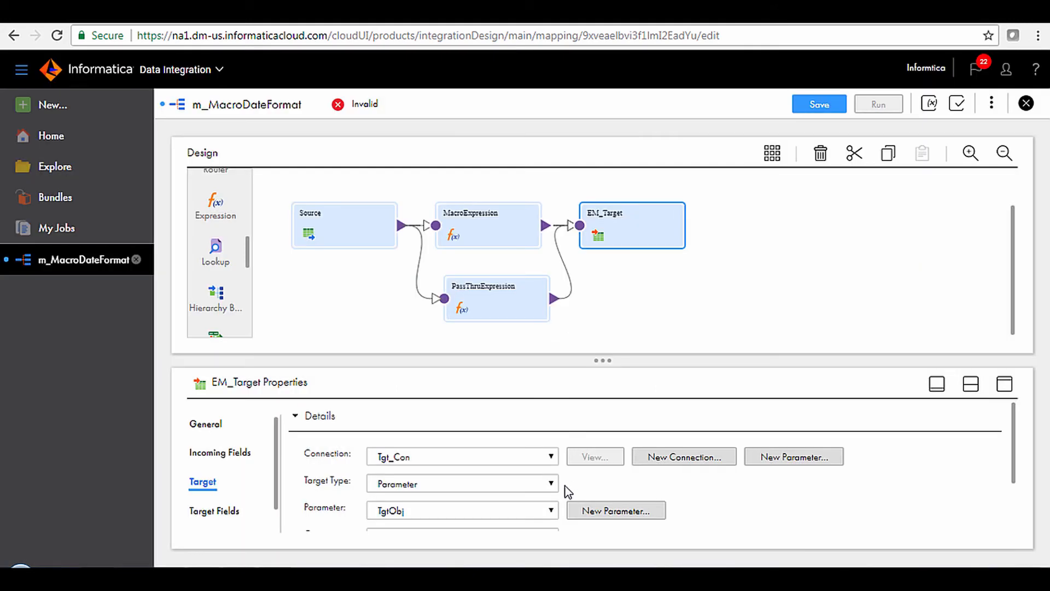
# Set EM_Target's field mapping option to Automatic
pyautogui.scroll(-2, 235, 500)
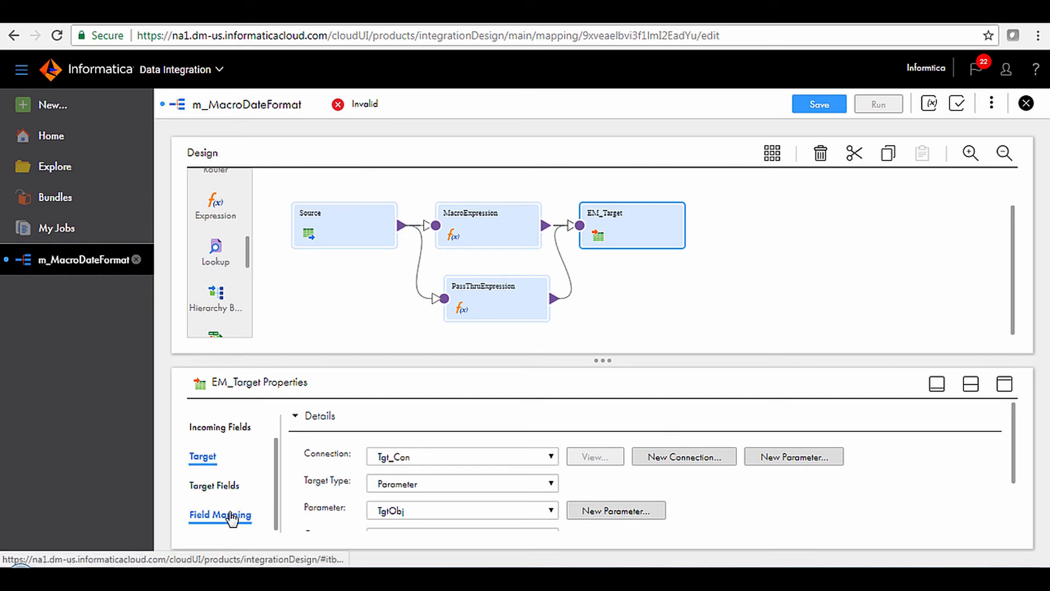
pyautogui.click(230, 514)
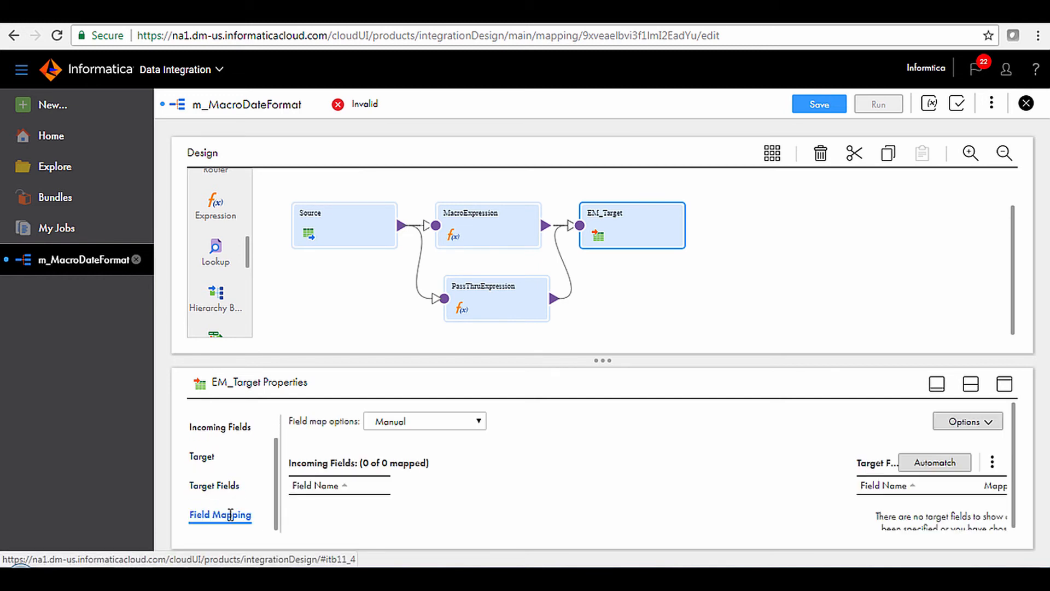
pyautogui.click(428, 423)
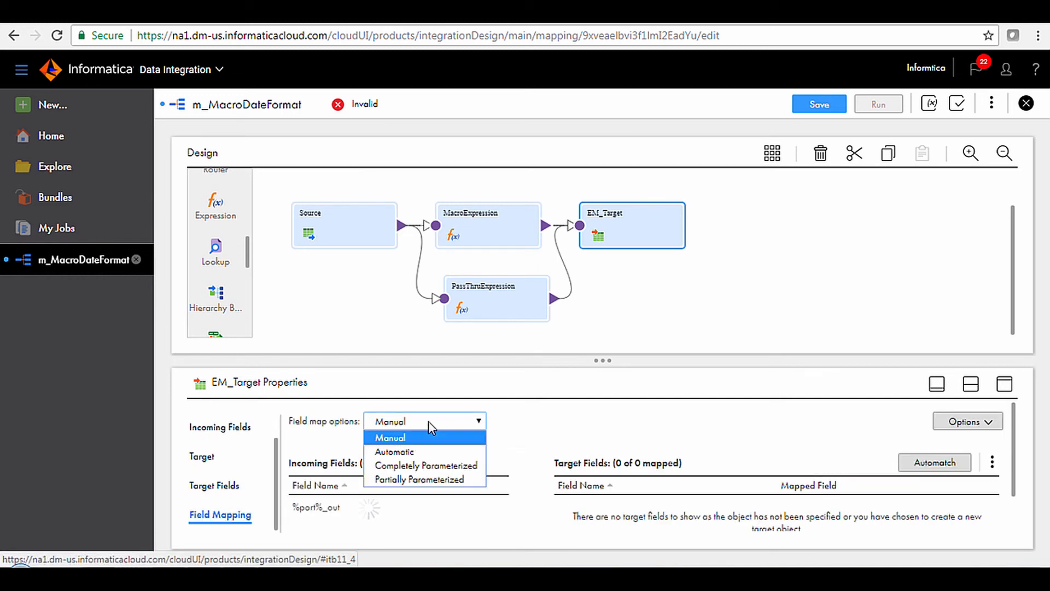
pyautogui.click(431, 454)
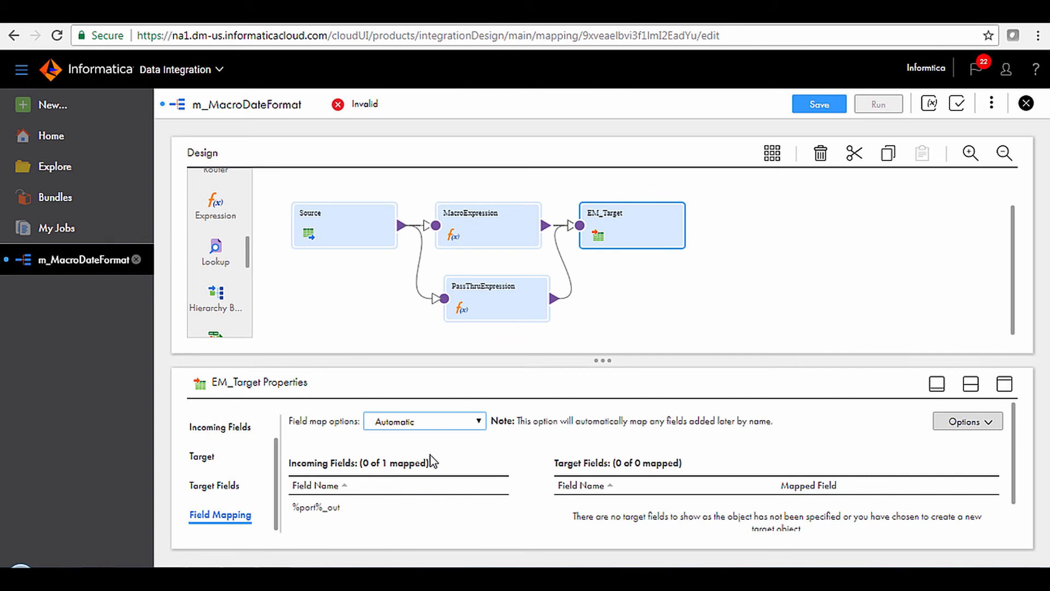
# Check the validation of the m_MacroDateFormat mapping and save it
pyautogui.click(958, 106)
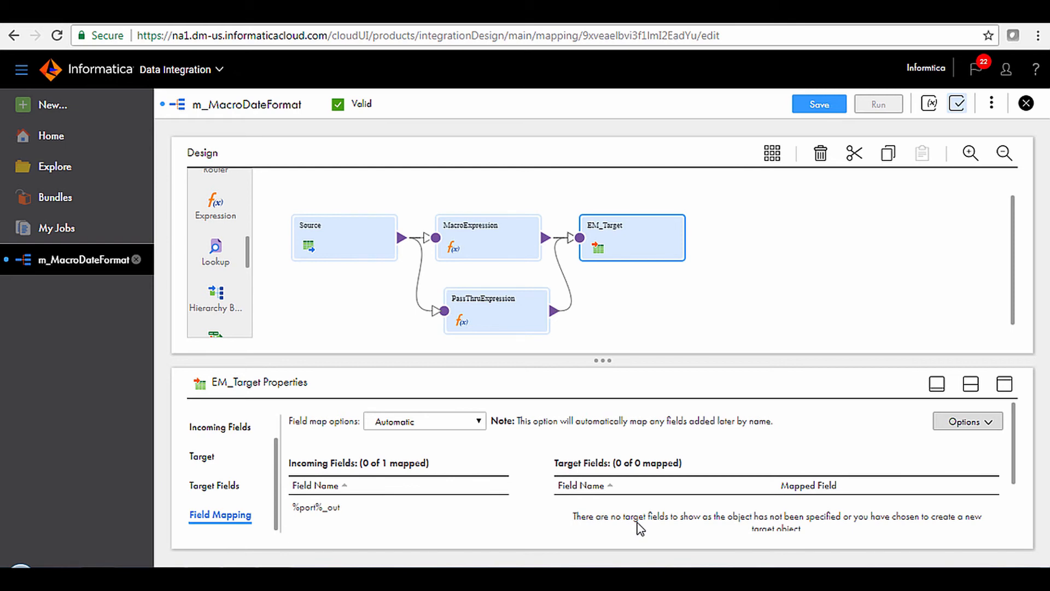
pyautogui.click(958, 105)
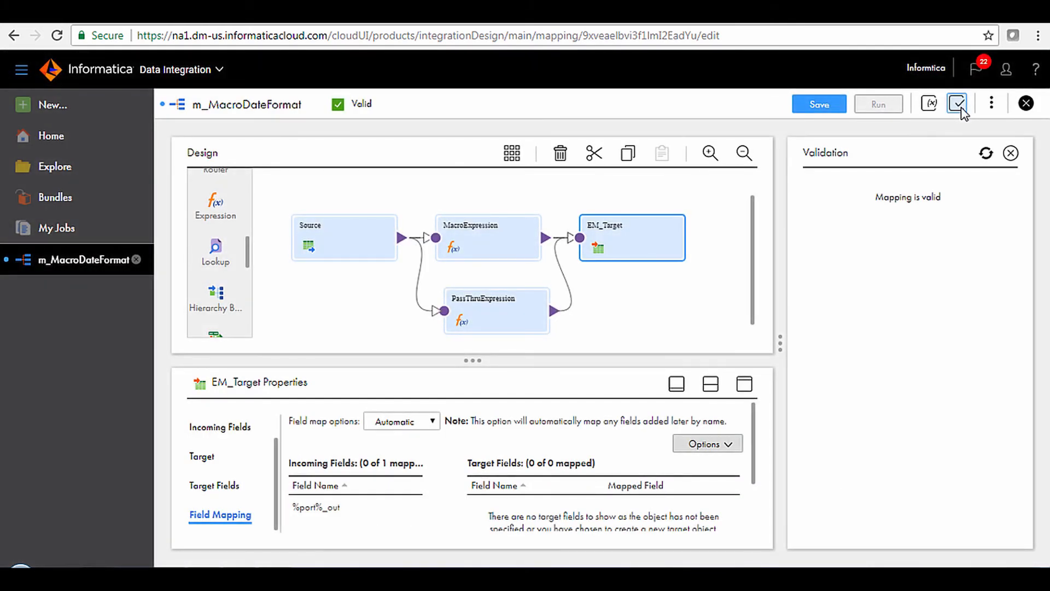
pyautogui.click(832, 111)
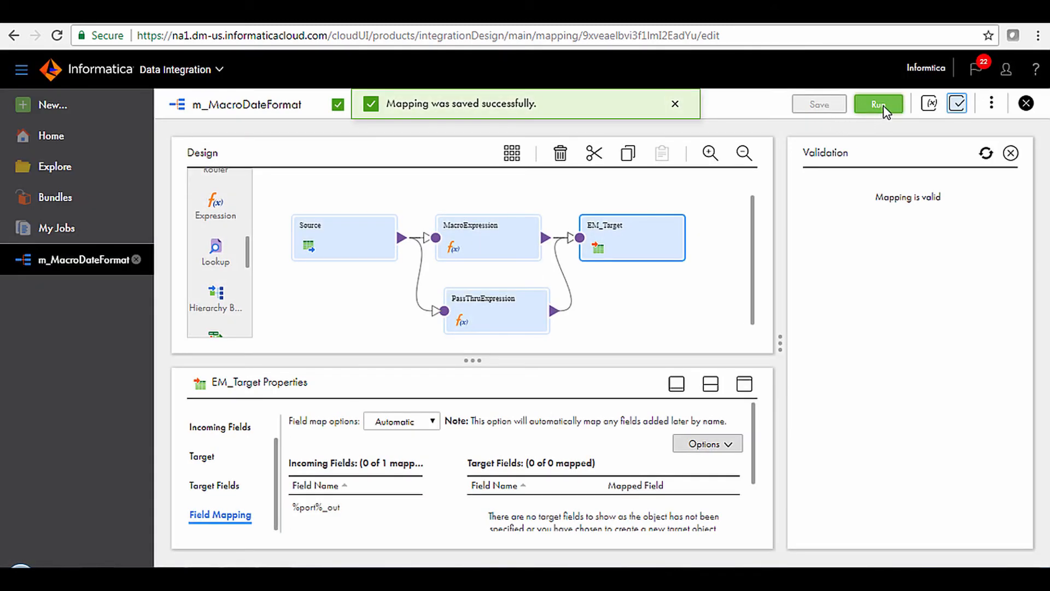
# Start a run of m_MacroDateFormat with NICESS-LP060 as its runtime environment and continue to the source settings
pyautogui.click(881, 104)
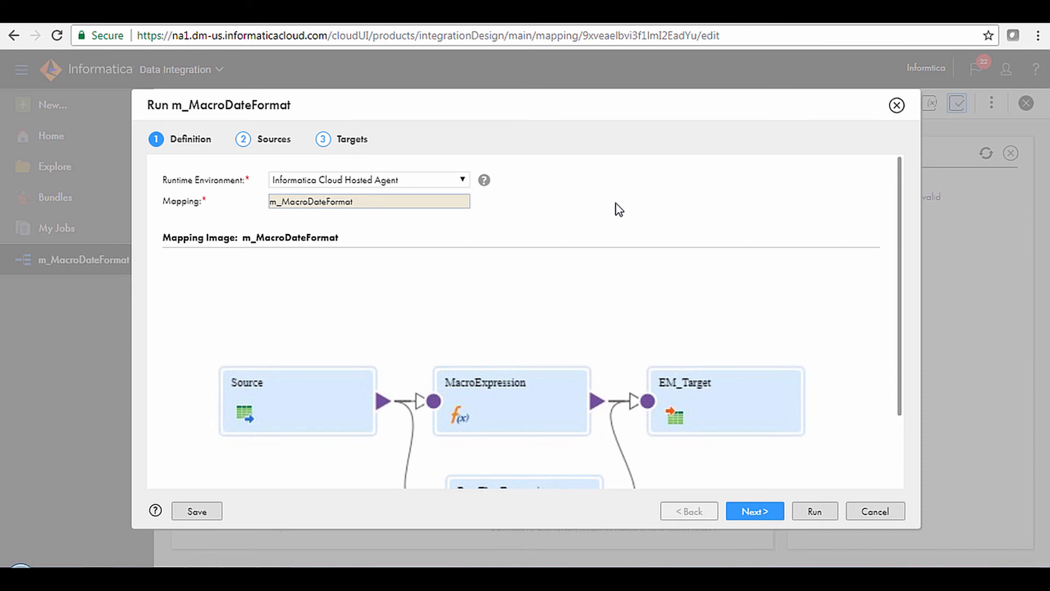
pyautogui.click(448, 181)
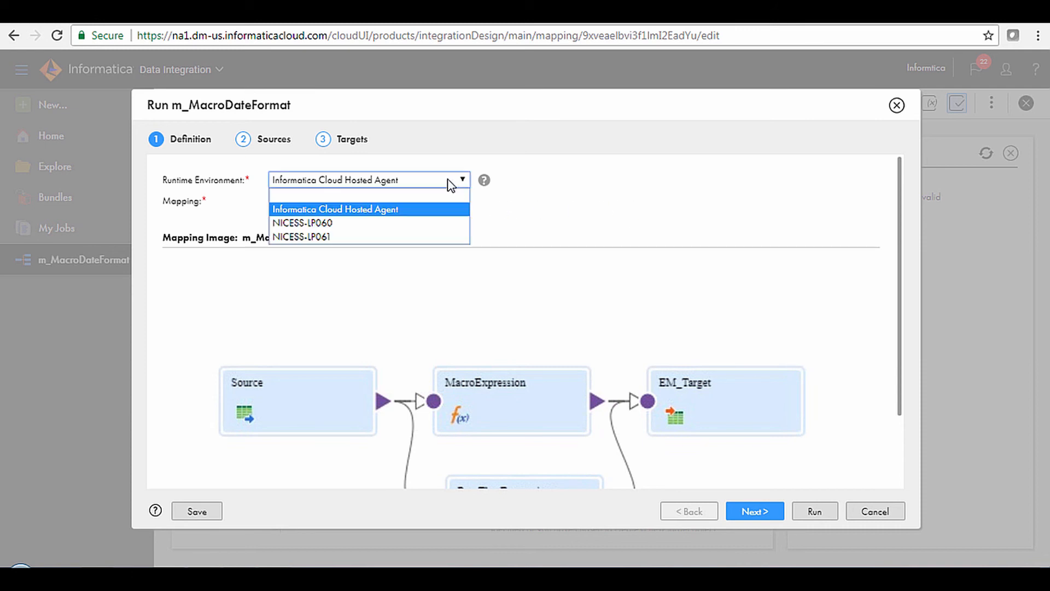
pyautogui.click(440, 223)
pyautogui.click(746, 511)
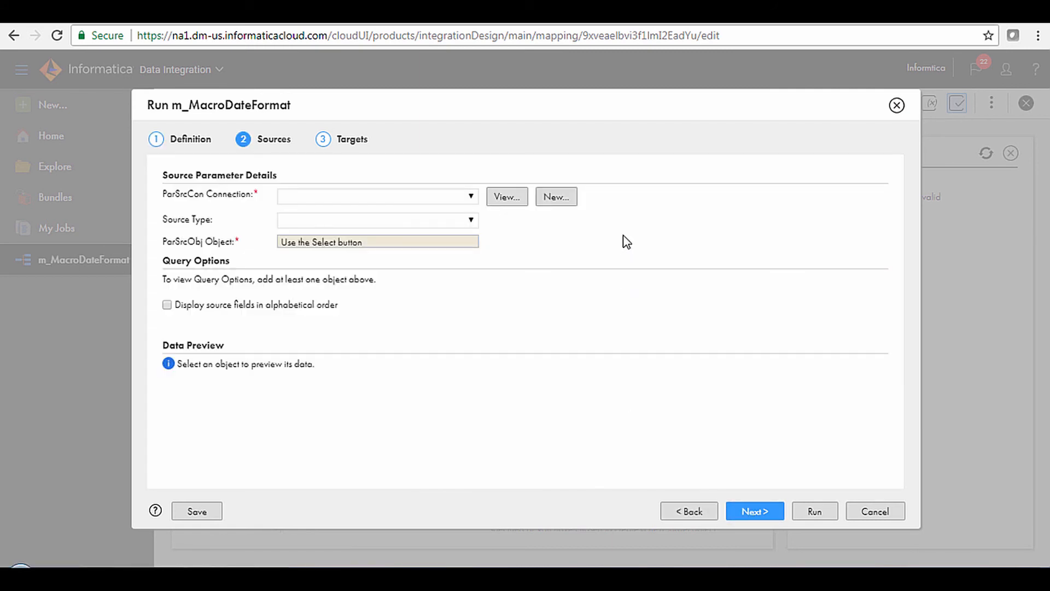
# Assign the DI_SFDCDeveloper connection to ParSrcCon and the Account object to ParSrcObj, then continue to the target settings
pyautogui.click(471, 198)
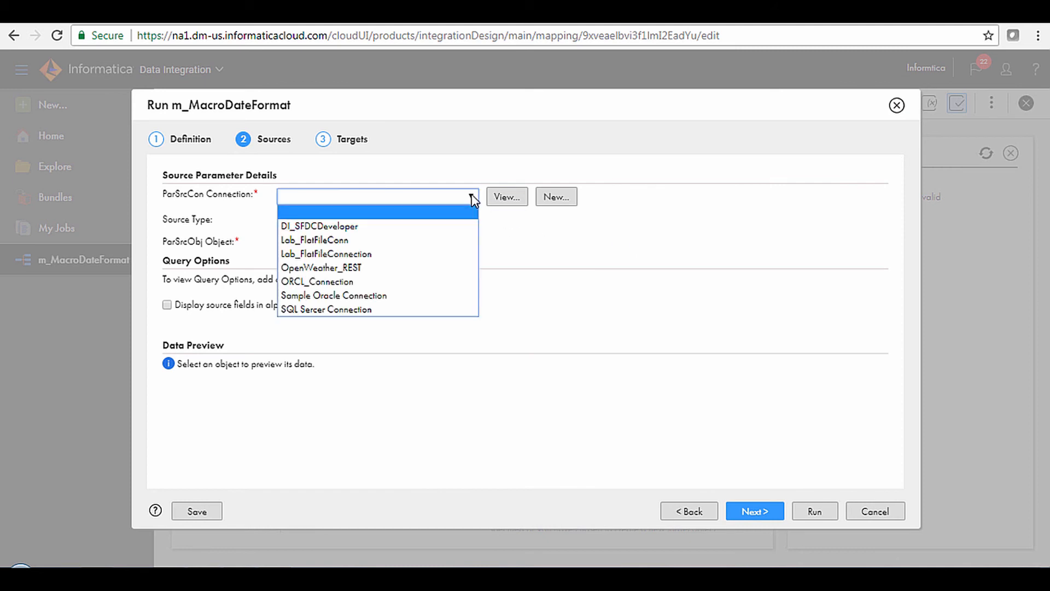
pyautogui.click(460, 225)
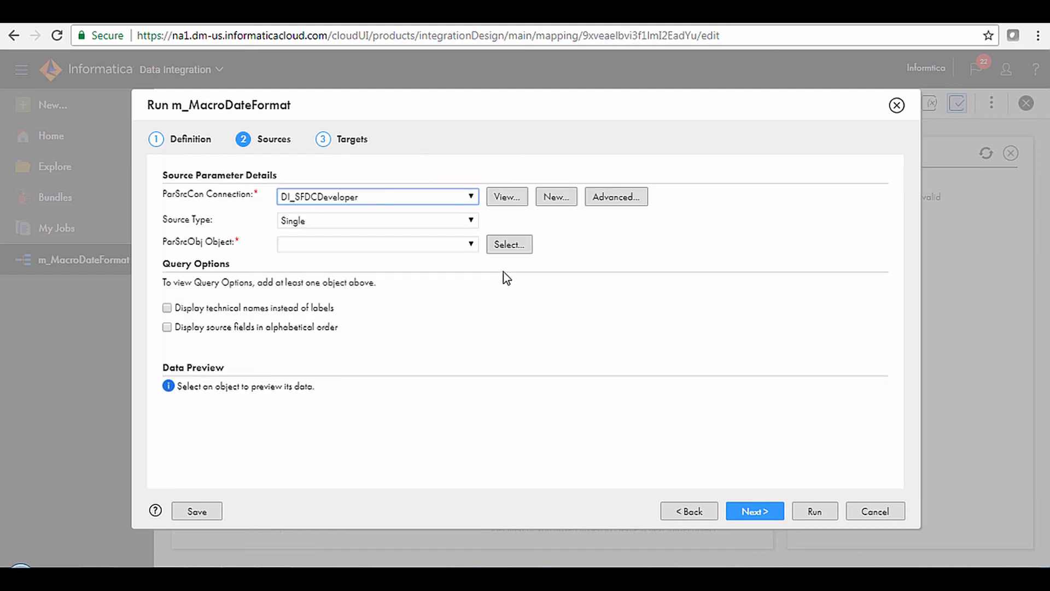
pyautogui.click(466, 244)
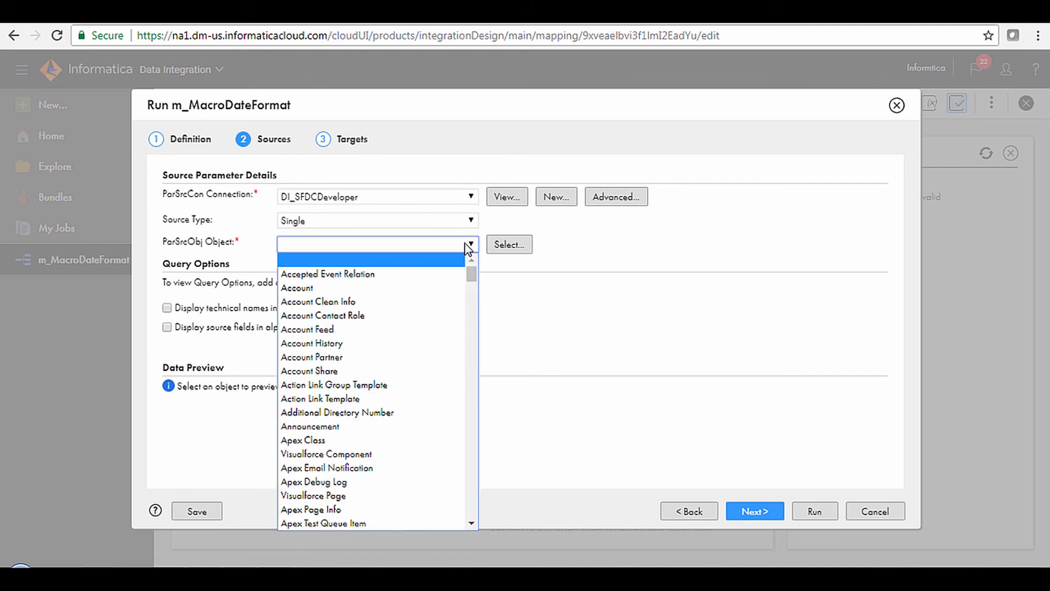
pyautogui.click(459, 288)
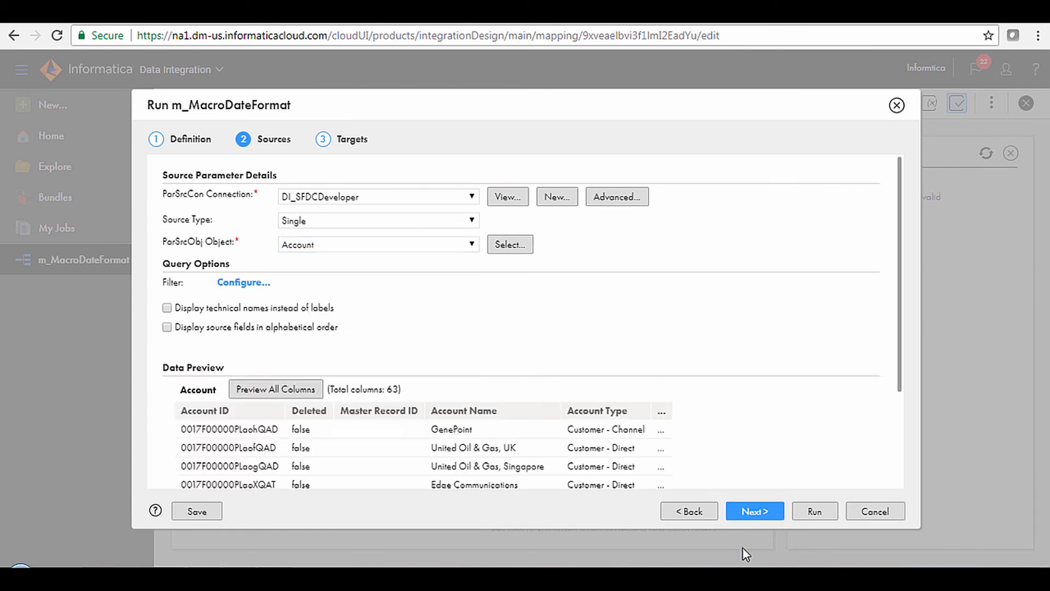
pyautogui.click(754, 511)
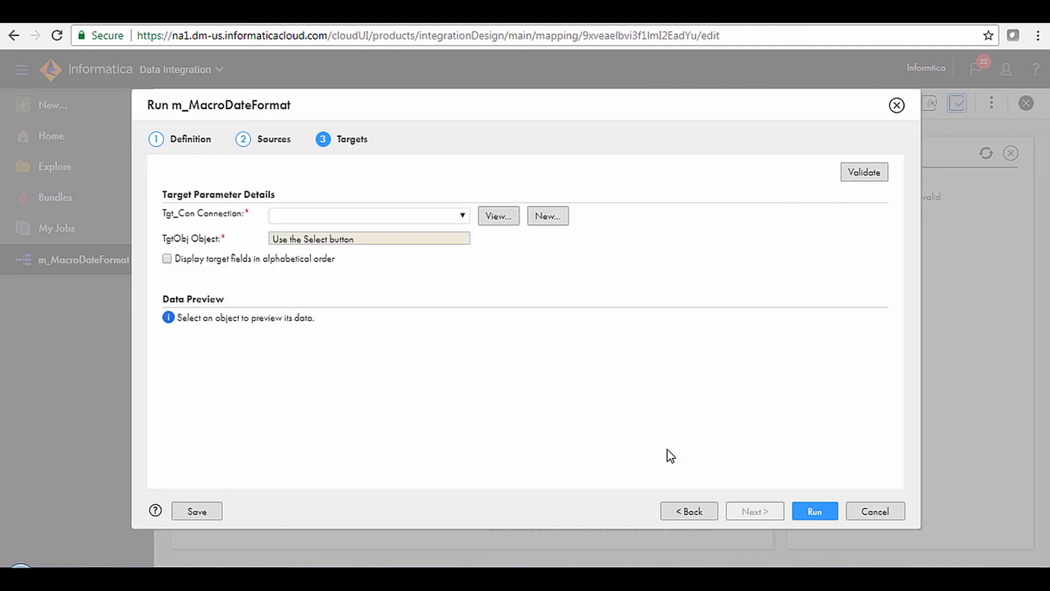
# Assign the Lab_FlatFileConn connection to Tgt_Con and create AccountWithFormattedDate.csv as the TgtObj target object
pyautogui.click(415, 219)
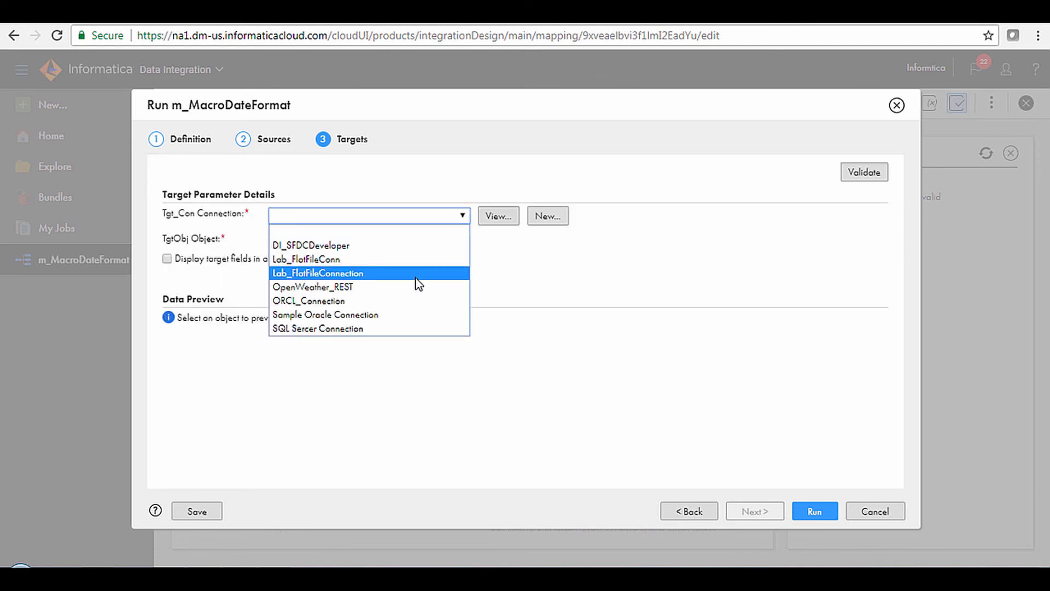
pyautogui.click(414, 259)
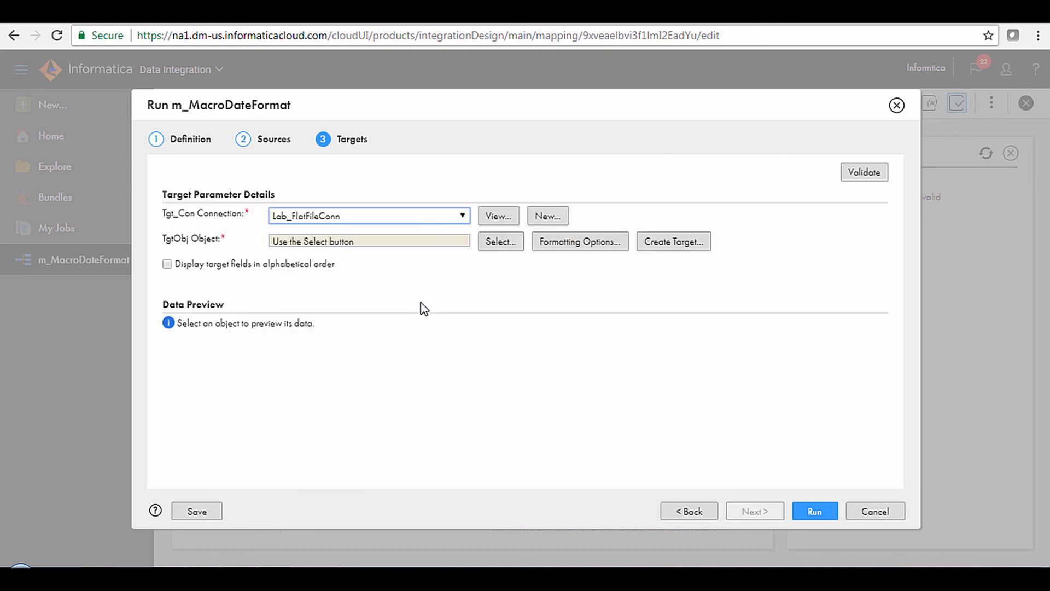
pyautogui.click(654, 253)
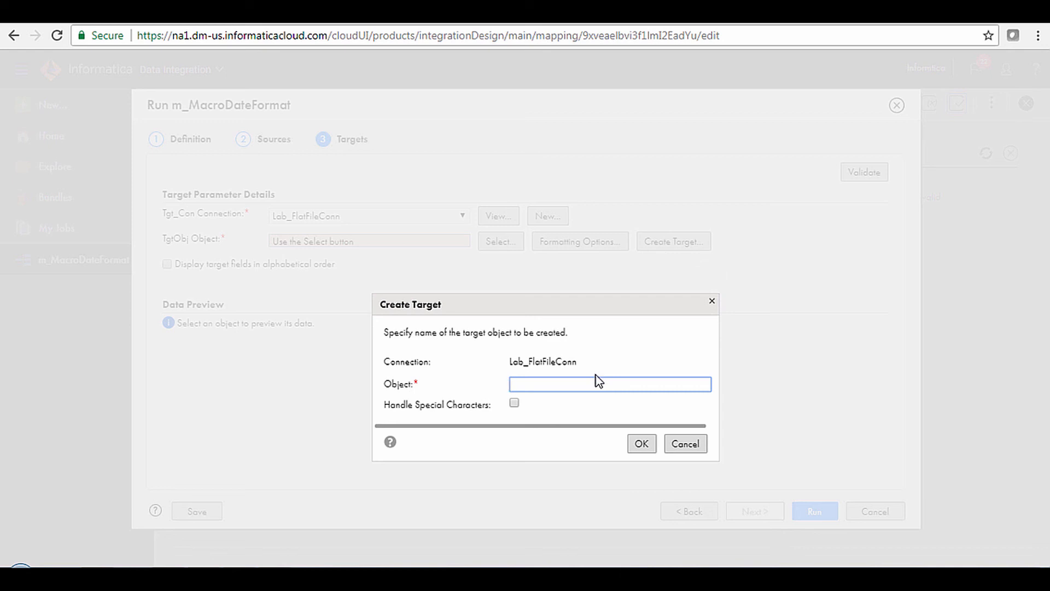
pyautogui.write('A')
pyautogui.press('Down')
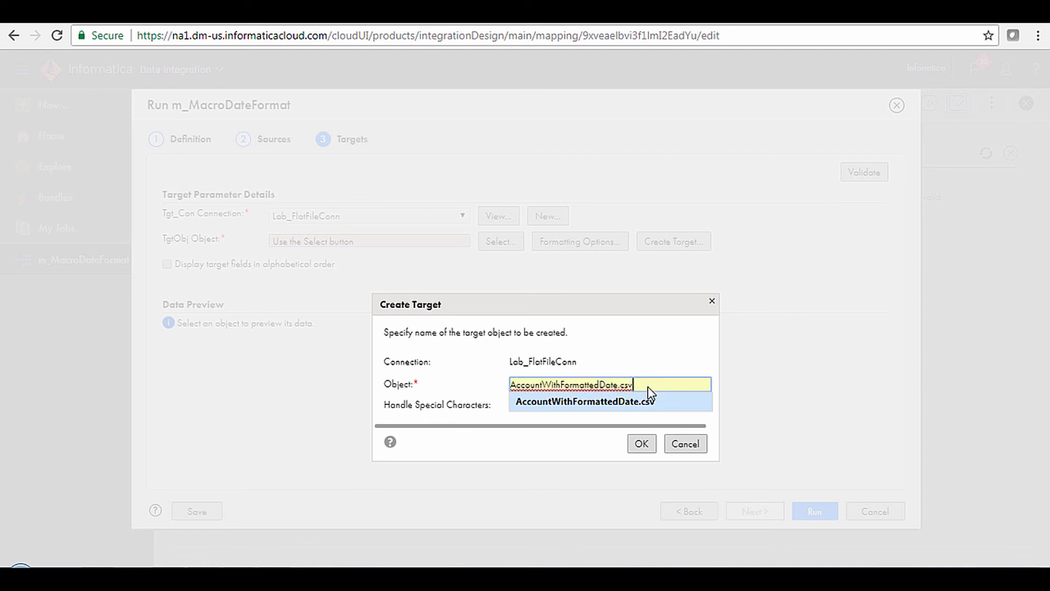
pyautogui.click(590, 405)
pyautogui.click(641, 448)
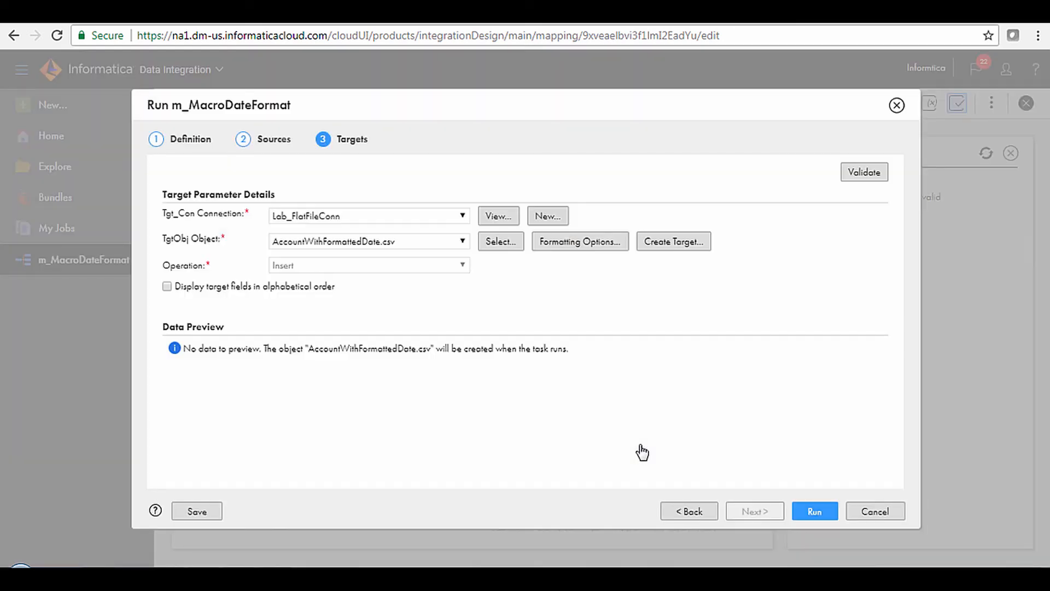
# Run the mapping after validating its parameters, and check the job's state in My Jobs
pyautogui.click(865, 172)
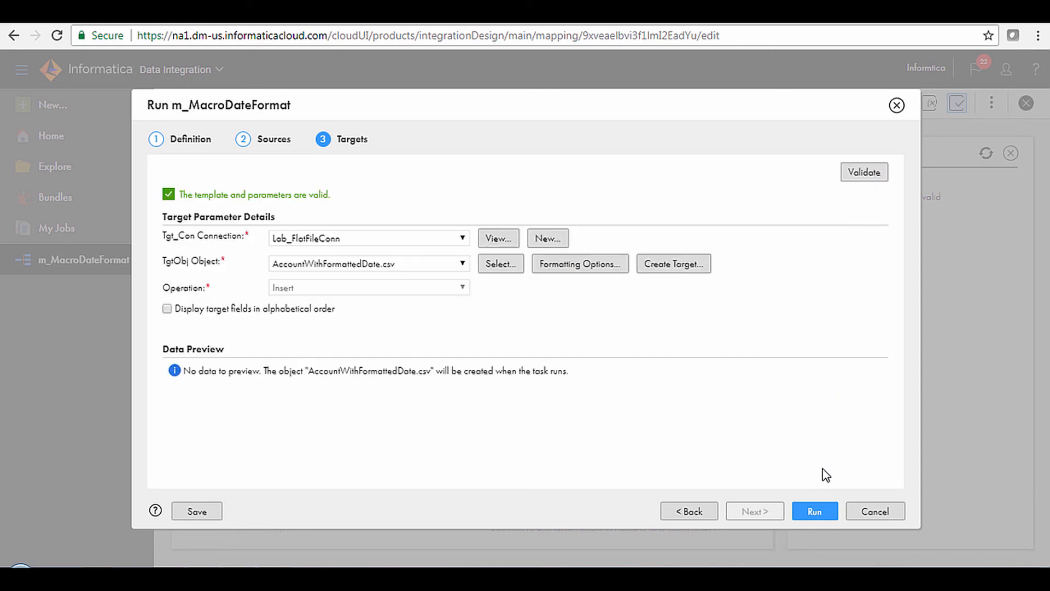
pyautogui.click(816, 512)
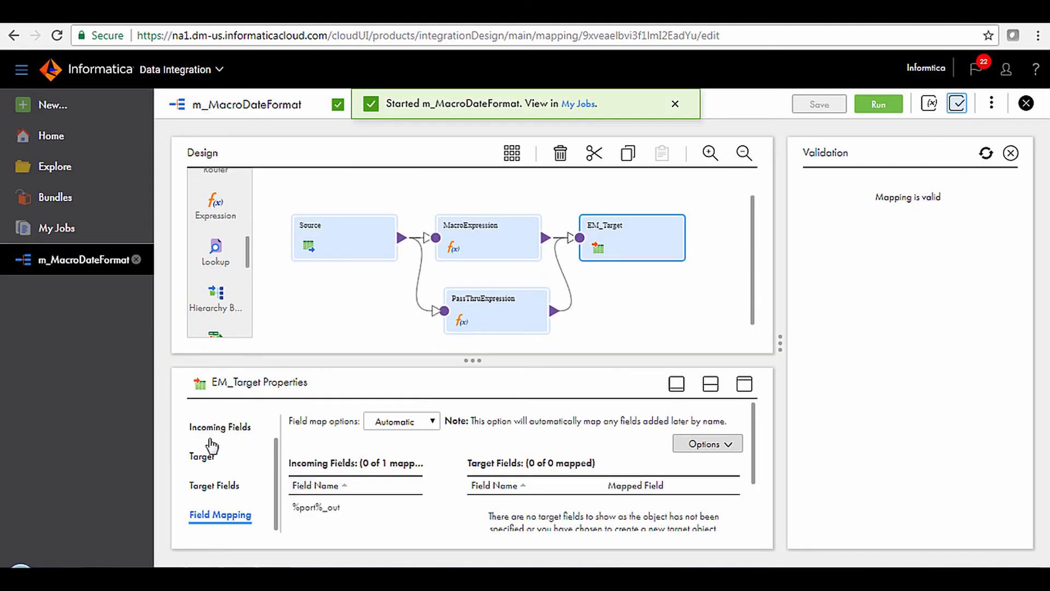
pyautogui.click(587, 109)
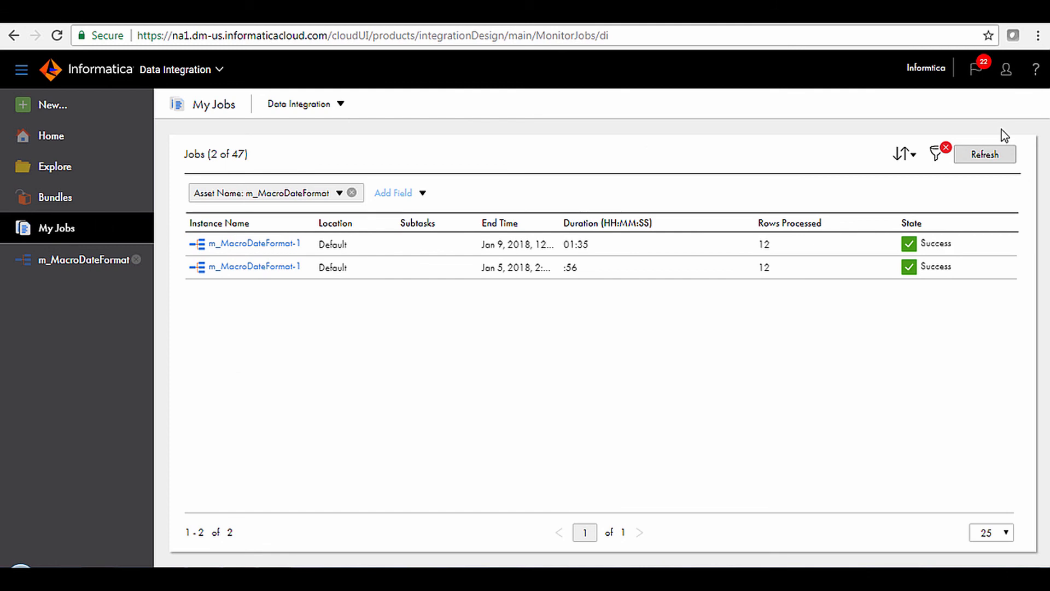
pyautogui.click(958, 253)
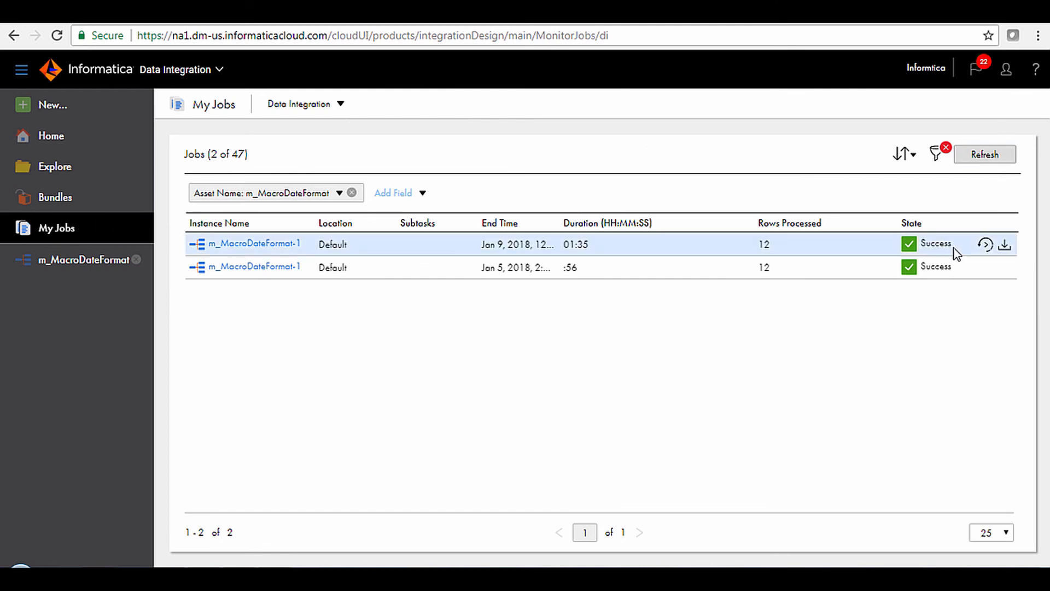